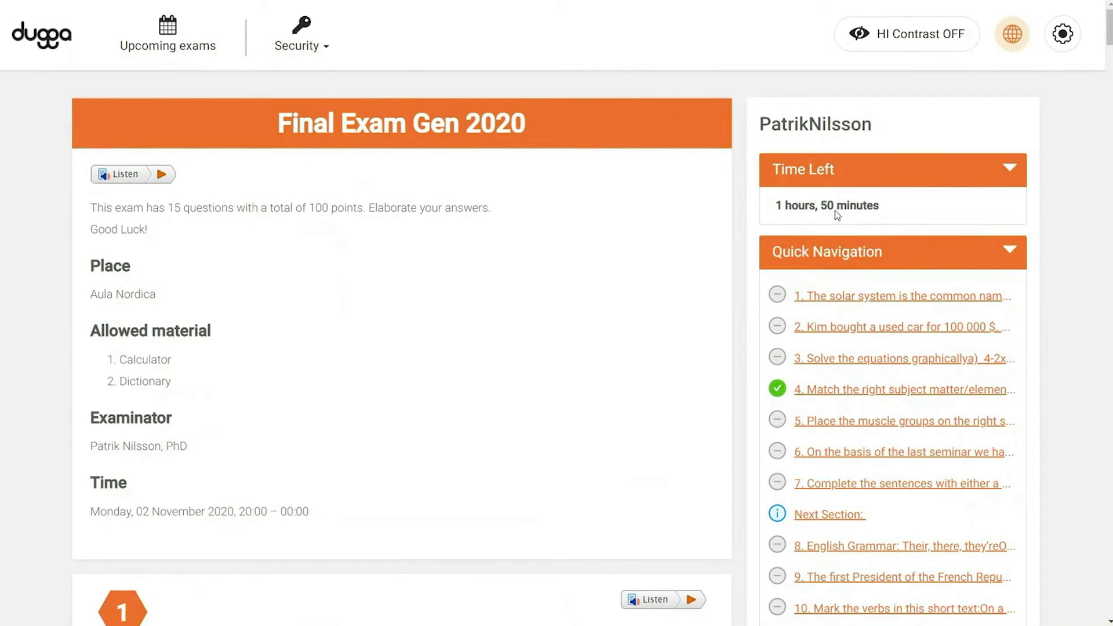
Step: Jump to question 1 and enter 1000 dollars for part a) of the car-value question
click(835, 298)
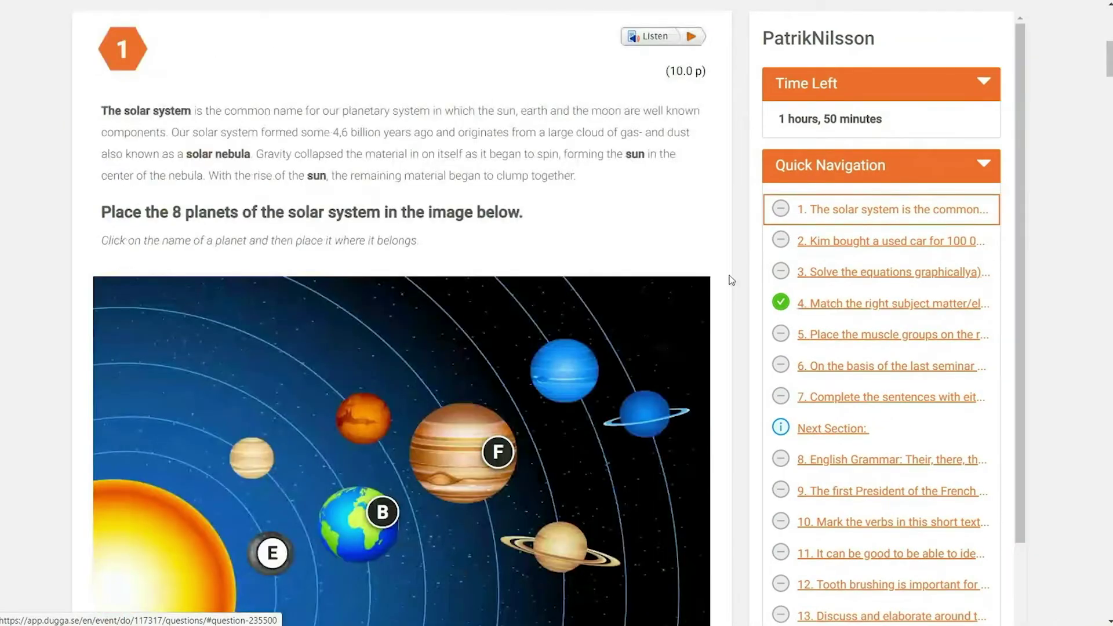
scroll(730, 280, down, 1)
scroll(731, 280, down, 1)
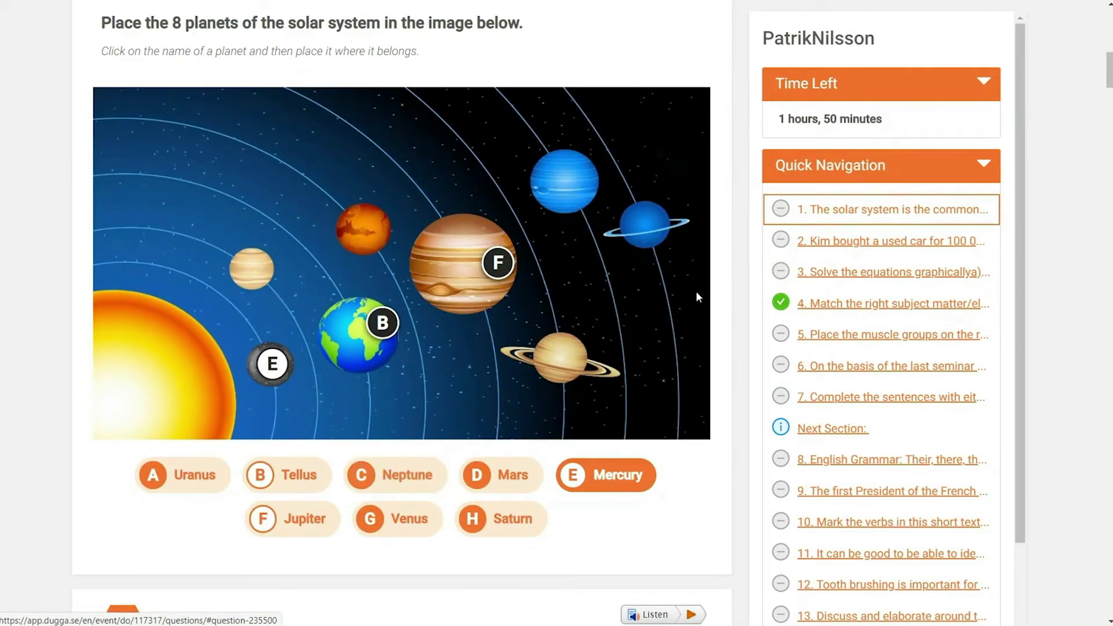
scroll(695, 291, down, 6)
scroll(659, 339, down, 1)
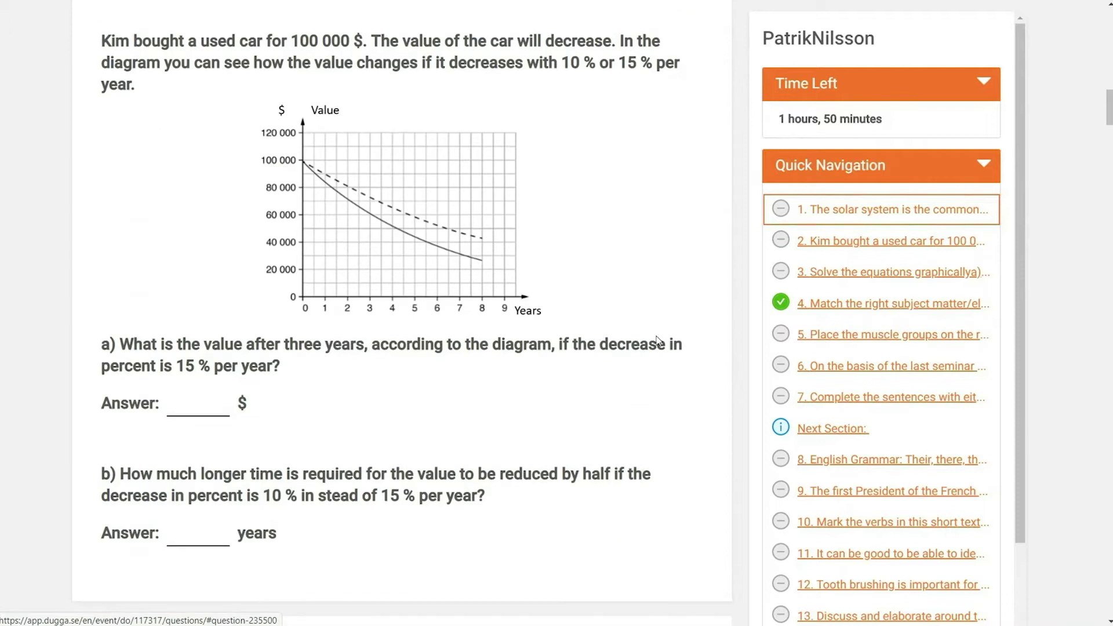
click(191, 408)
text(1)
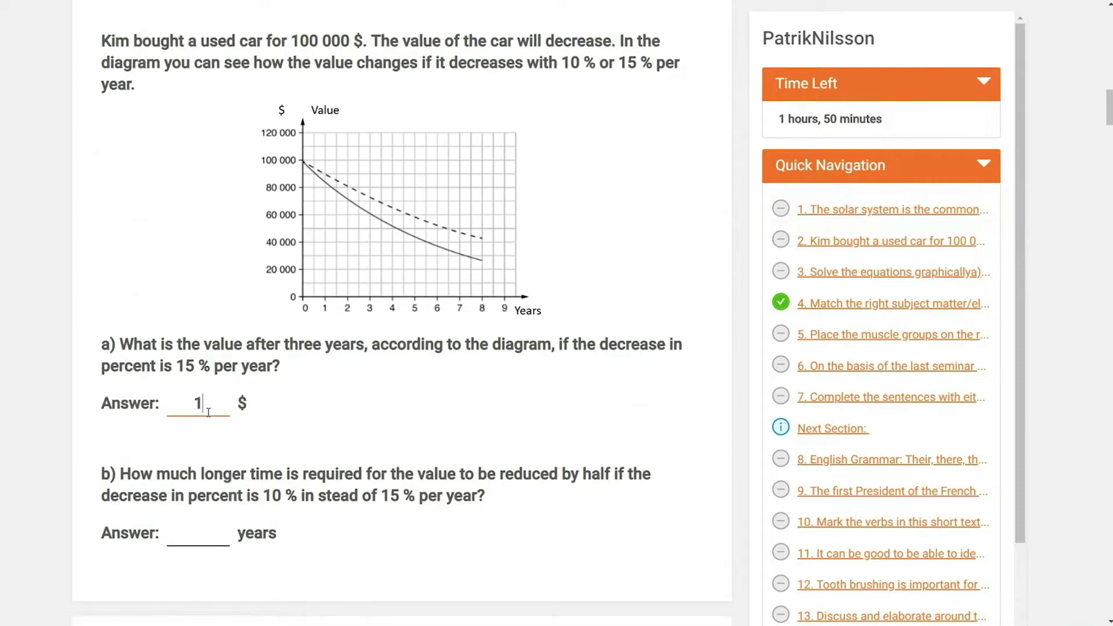
text(000)
scroll(353, 390, down, 1)
scroll(359, 388, down, 4)
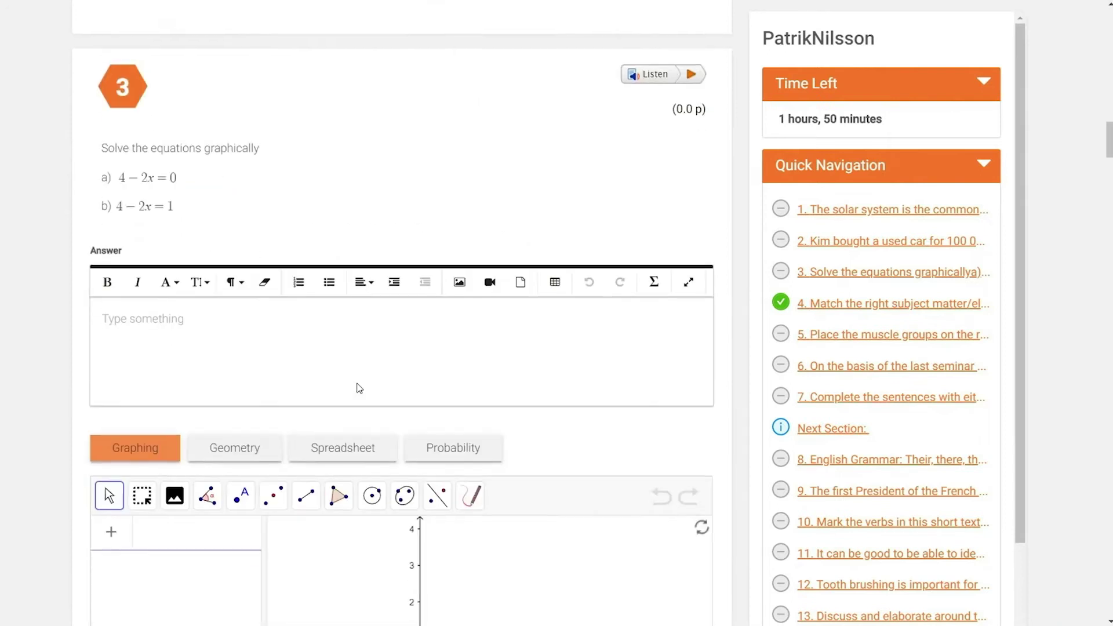
scroll(414, 365, down, 1)
scroll(449, 438, down, 1)
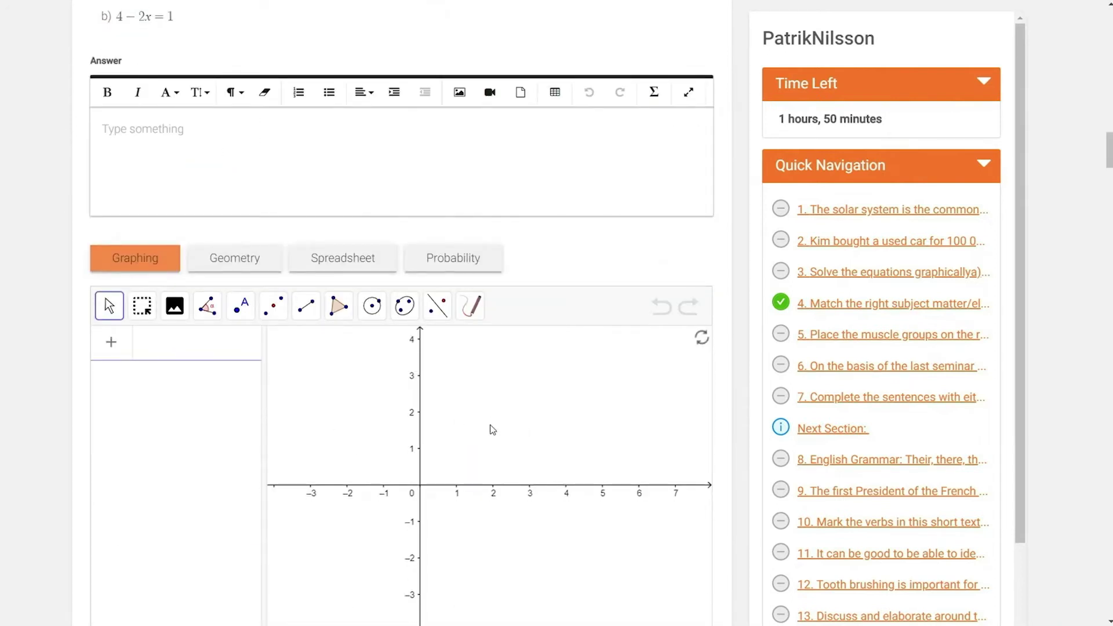
Step: Focus the graphing answer editor, then choose Pectoralis in the muscle-group question
click(184, 131)
scroll(450, 217, down, 8)
scroll(455, 226, down, 3)
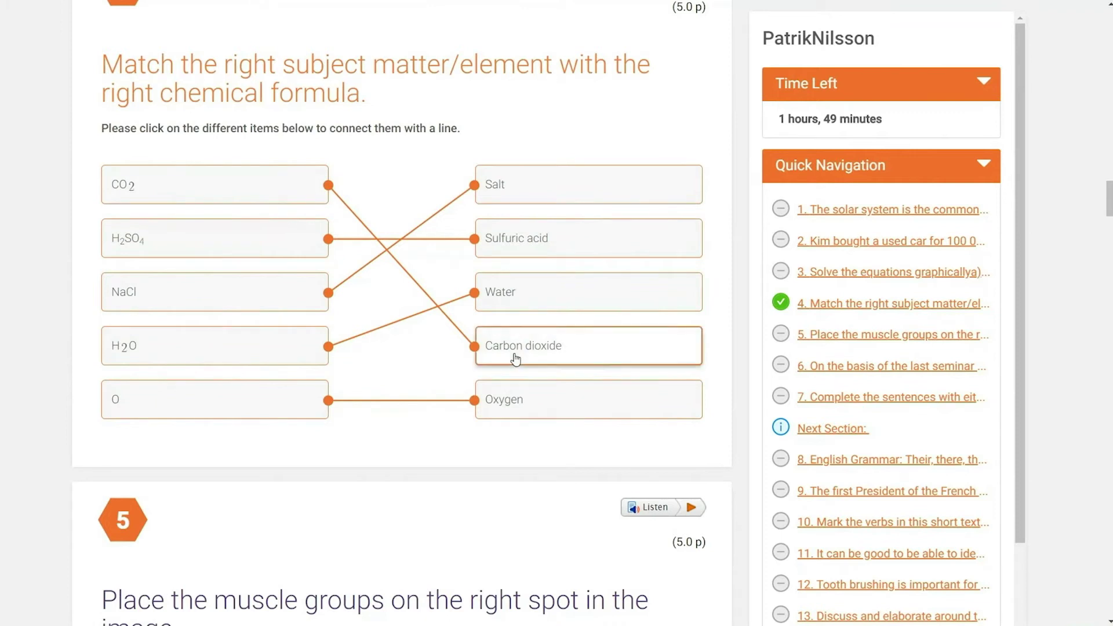
scroll(516, 359, down, 5)
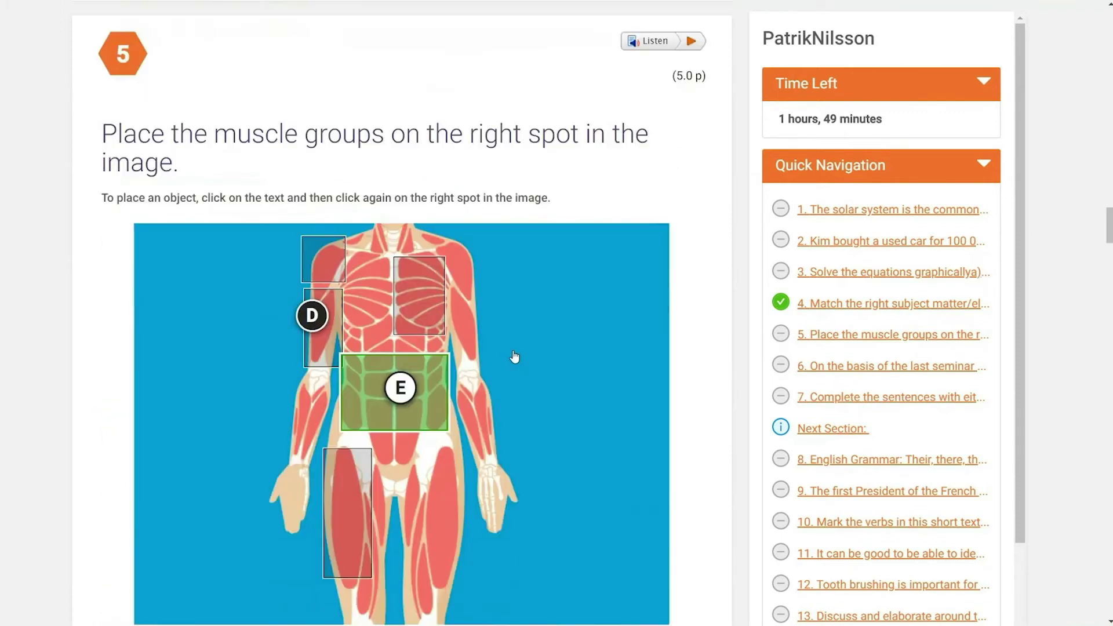
click(477, 556)
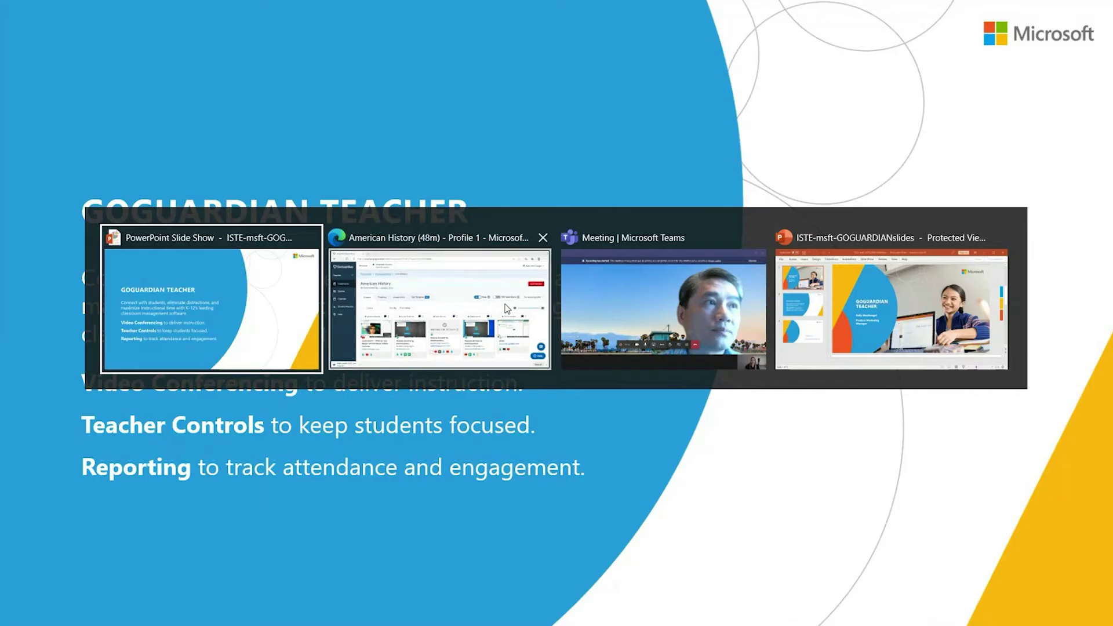
Step: Bring the American History live session forward in GoGuardian Teacher
click(505, 309)
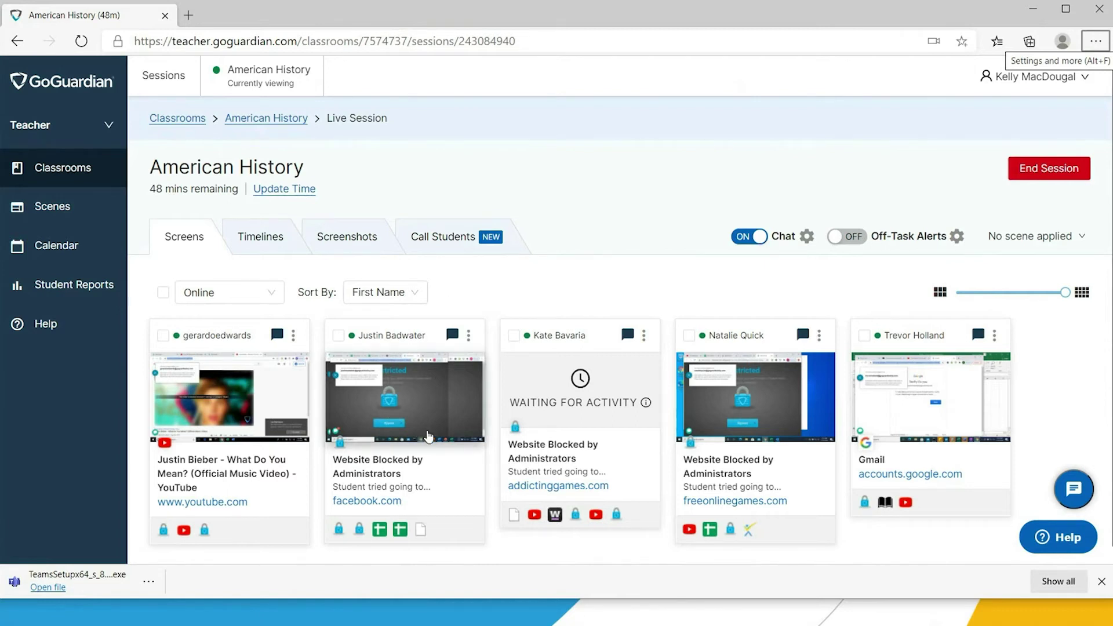
Step: Close the student's YouTube tab, send 'Stay focused!' in chat, then return to the dashboard's Call Students options
click(231, 426)
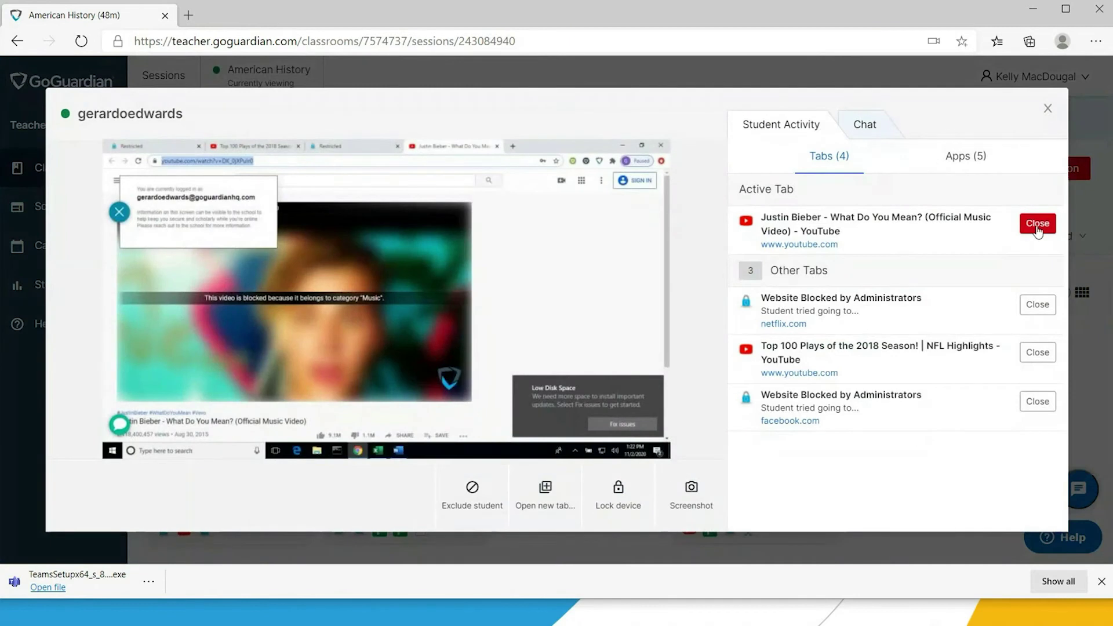
click(1037, 225)
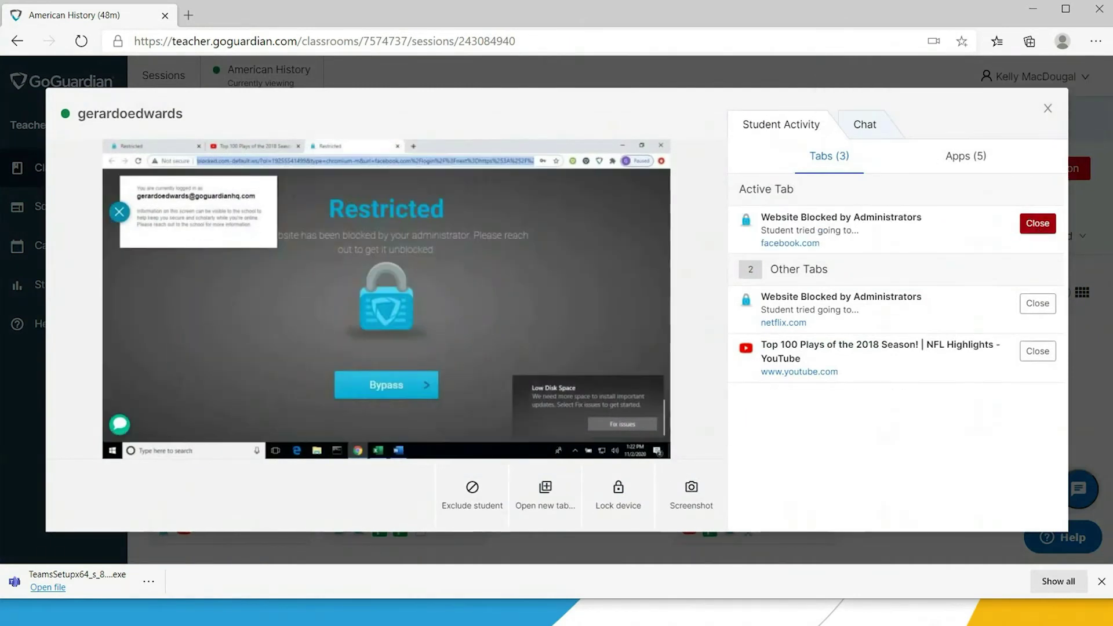
click(874, 130)
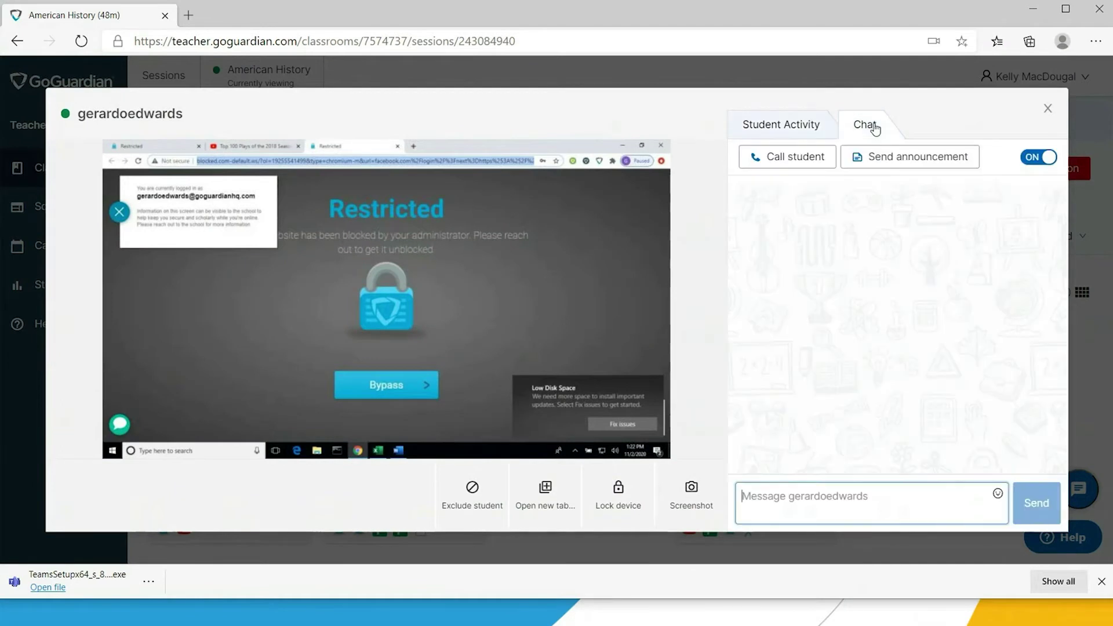
text(S)
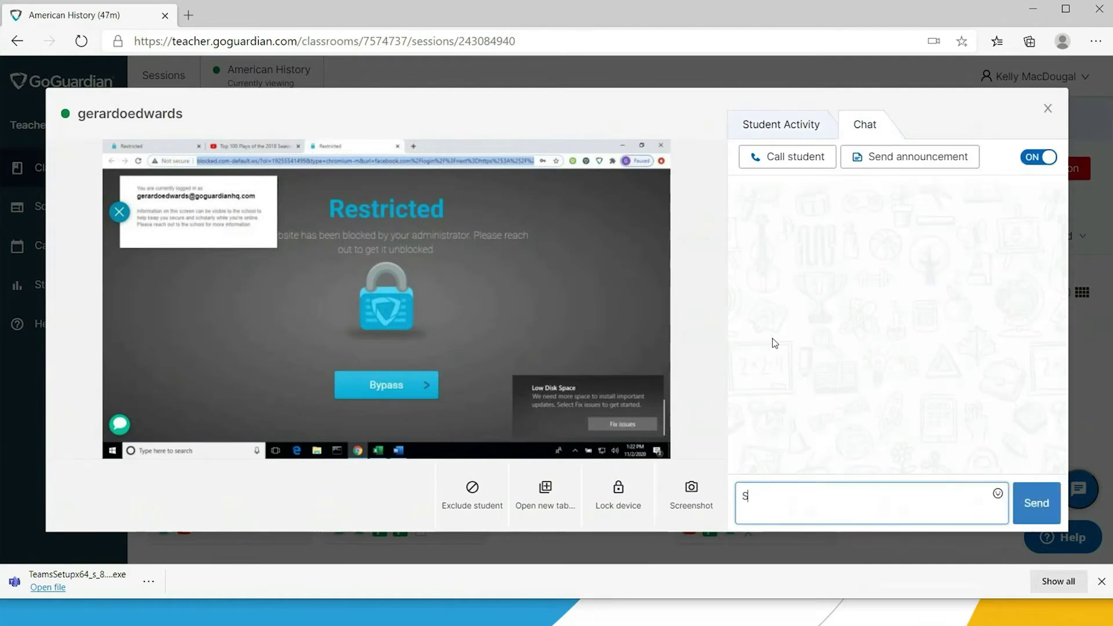
text(tay focused!)
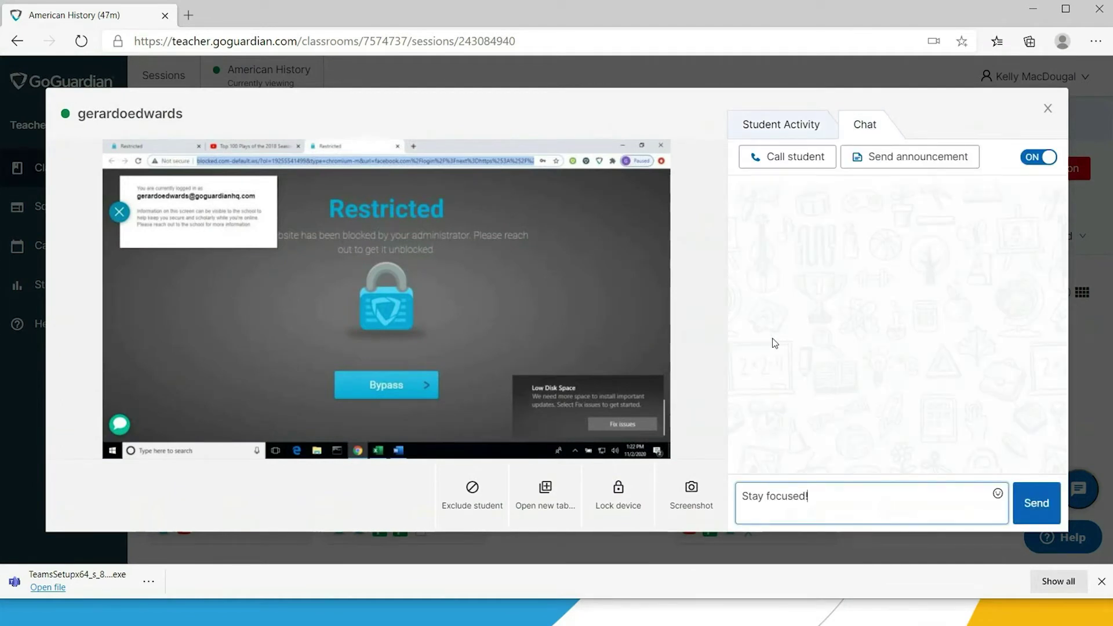
key(Return)
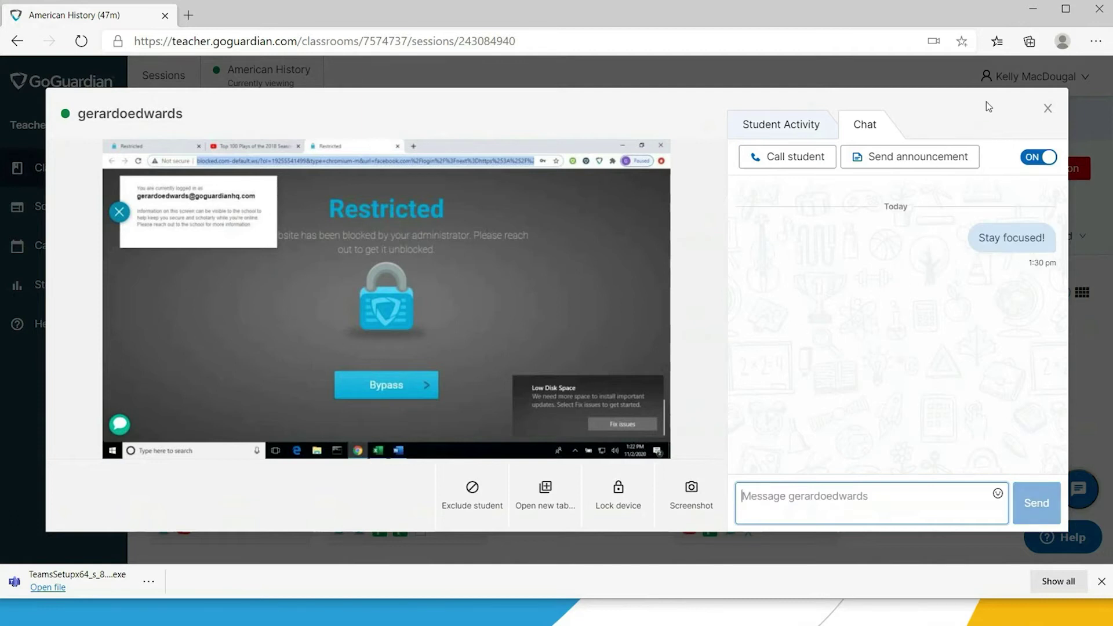
click(1047, 110)
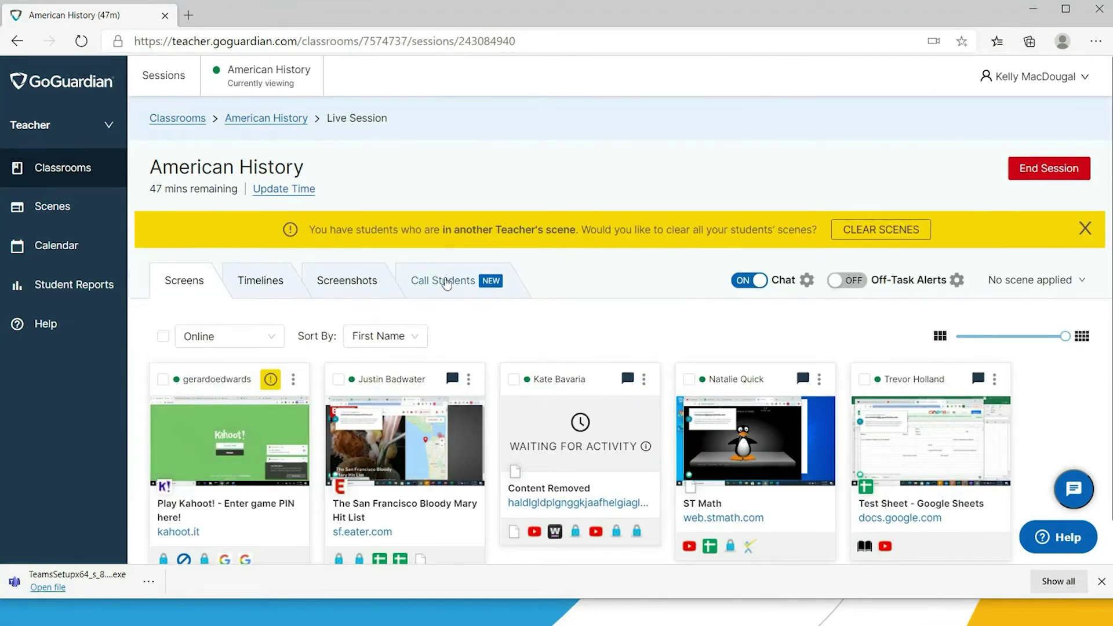
click(443, 283)
scroll(423, 335, down, 2)
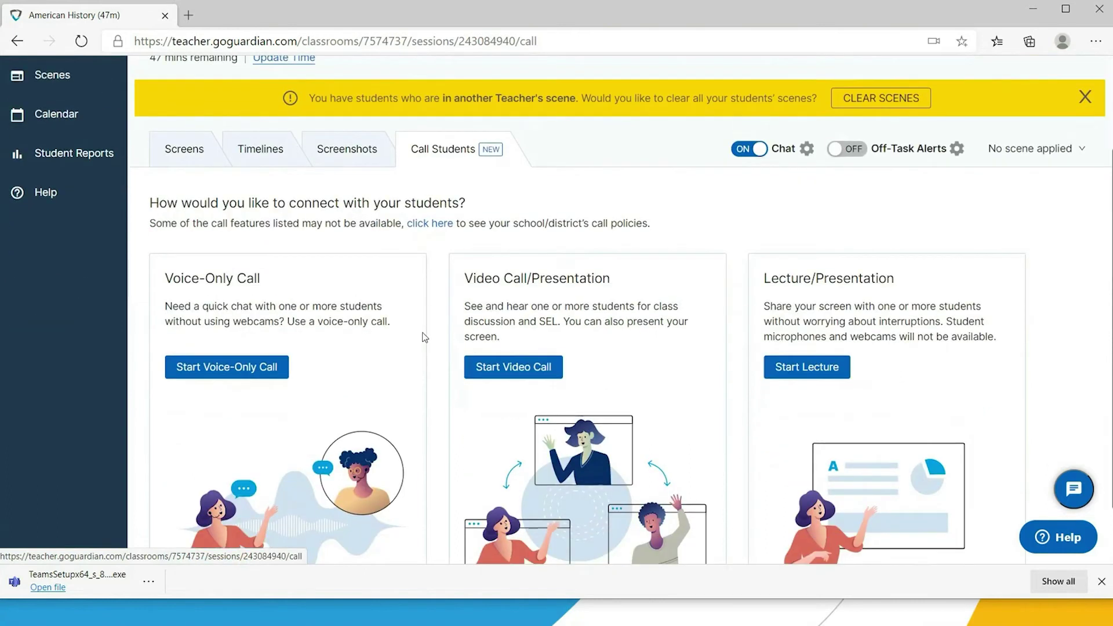
scroll(424, 336, down, 1)
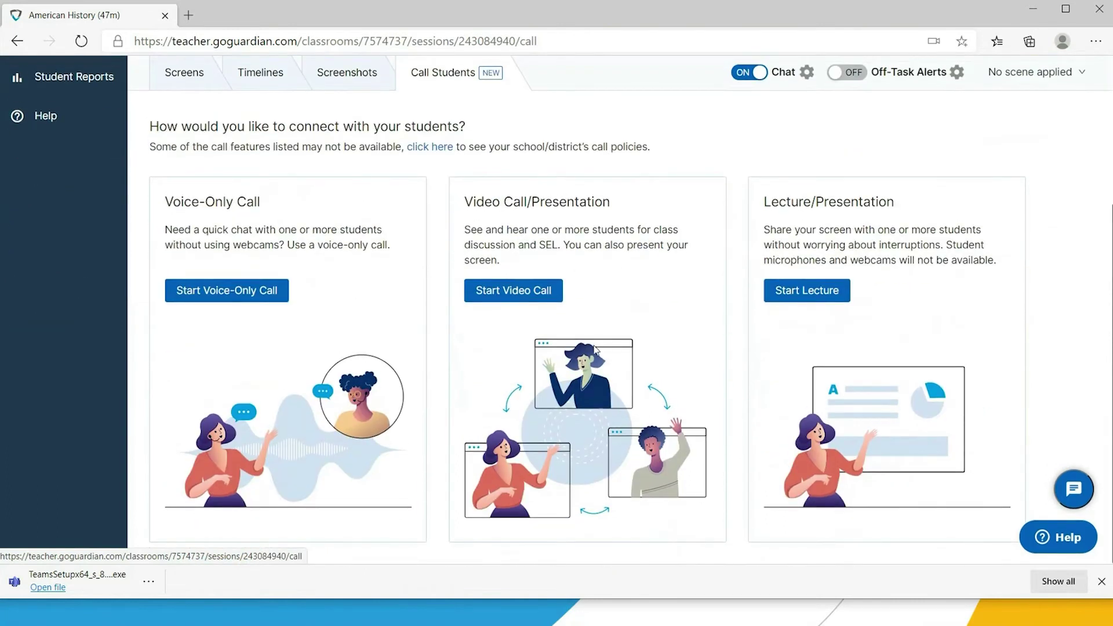
Step: Set up a lecture presentation with camera on, then go to the individual student reports page
click(797, 291)
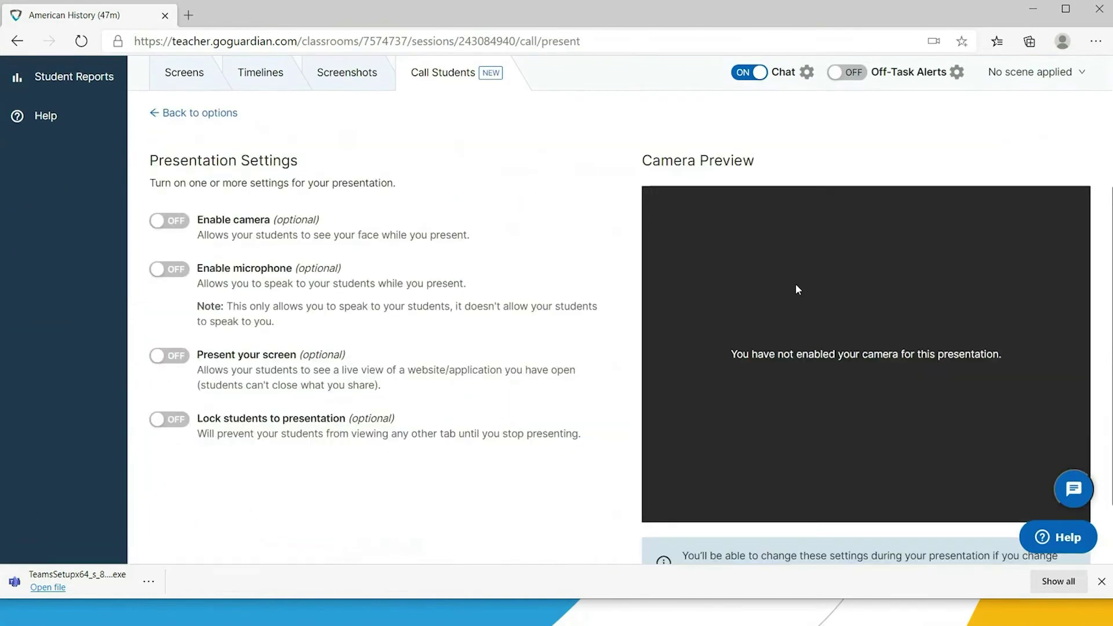
click(187, 222)
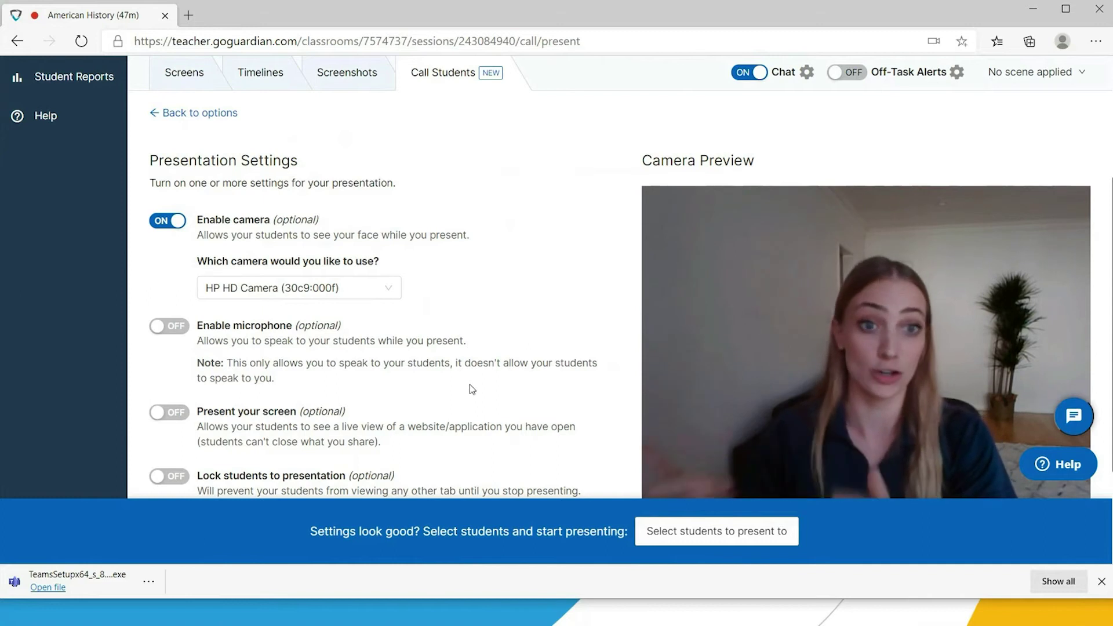
scroll(470, 389, down, 1)
scroll(470, 389, up, 2)
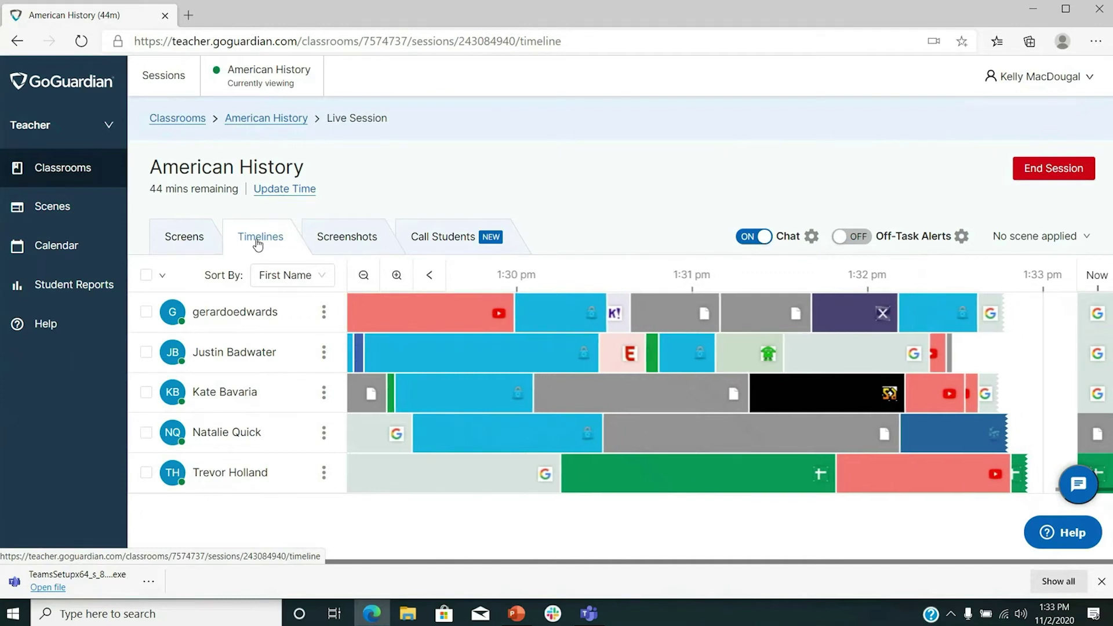
click(91, 296)
Step: Generate a report for the first student in the American History classroom
click(277, 274)
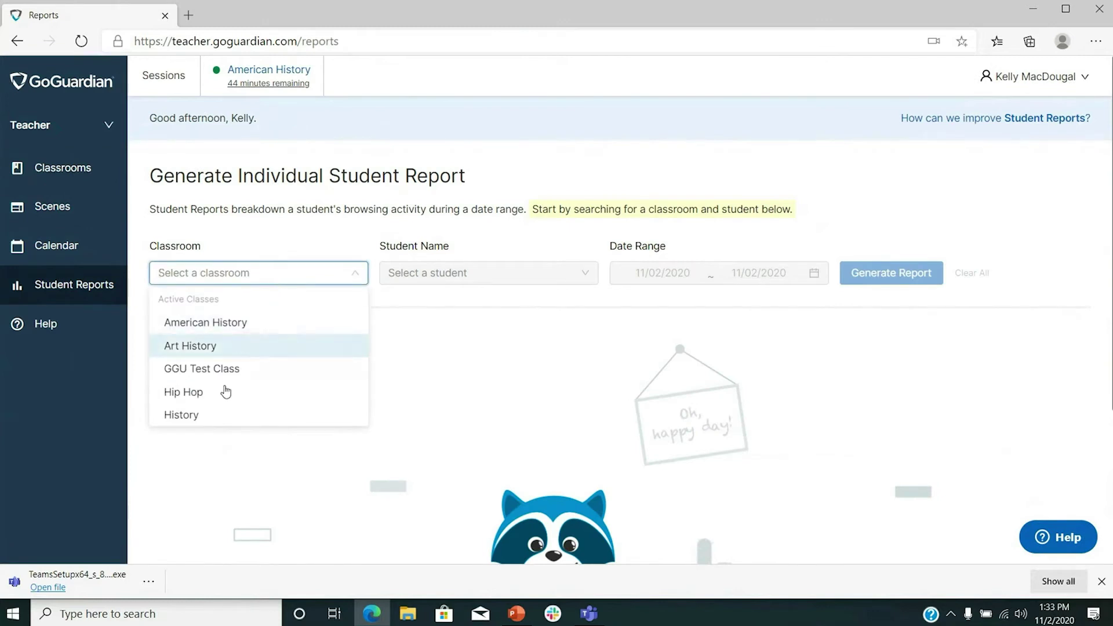
click(287, 319)
click(480, 280)
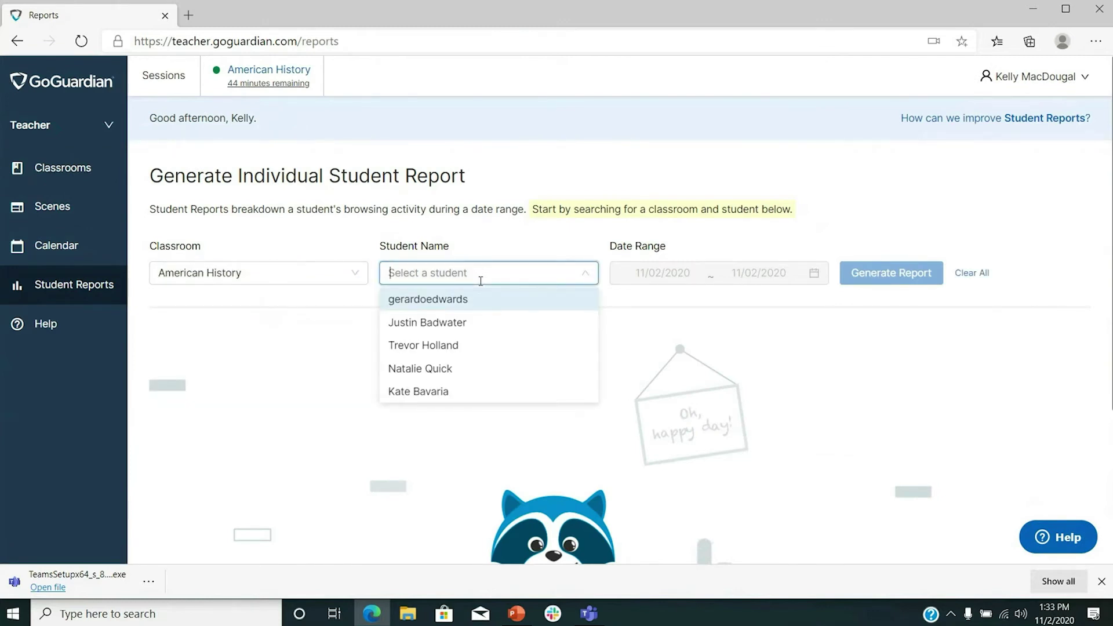
click(499, 298)
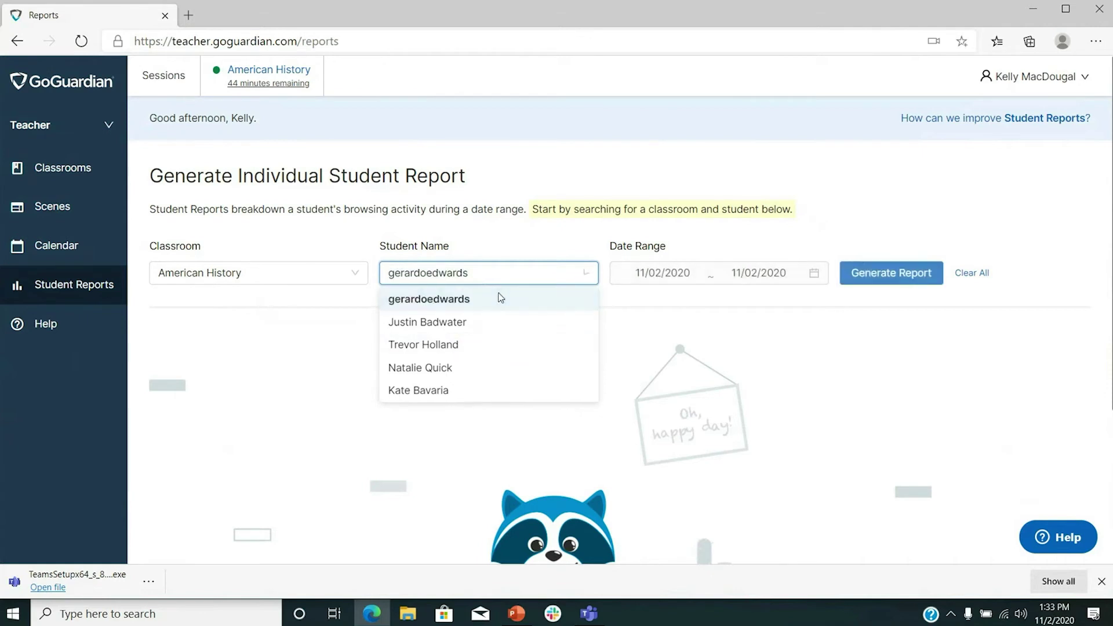
click(884, 275)
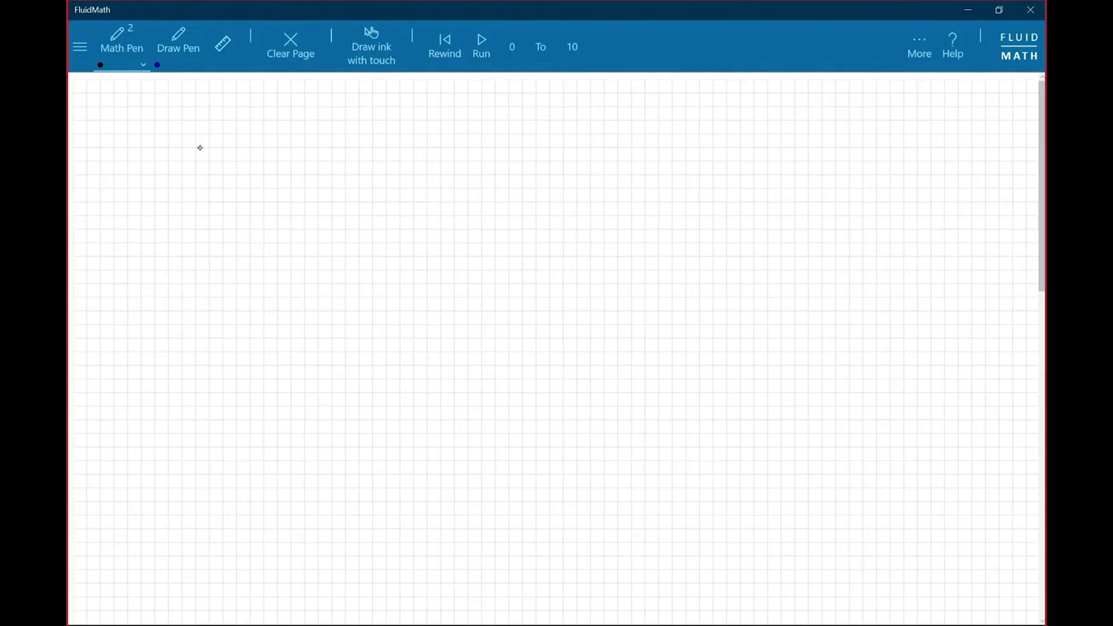
drag(205, 146, 200, 182)
mouse_move(220, 154)
mouse_down()
mouse_move(220, 174)
mouse_move(231, 162)
mouse_move(258, 172)
mouse_up()
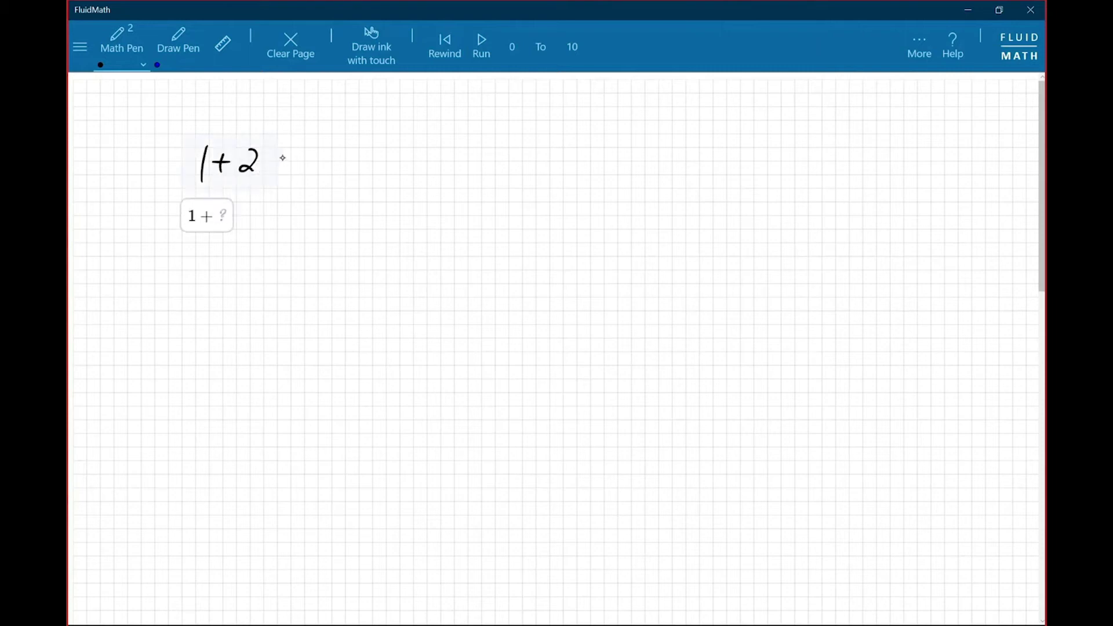
mouse_move(269, 161)
mouse_down()
mouse_move(294, 160)
mouse_move(278, 170)
mouse_up()
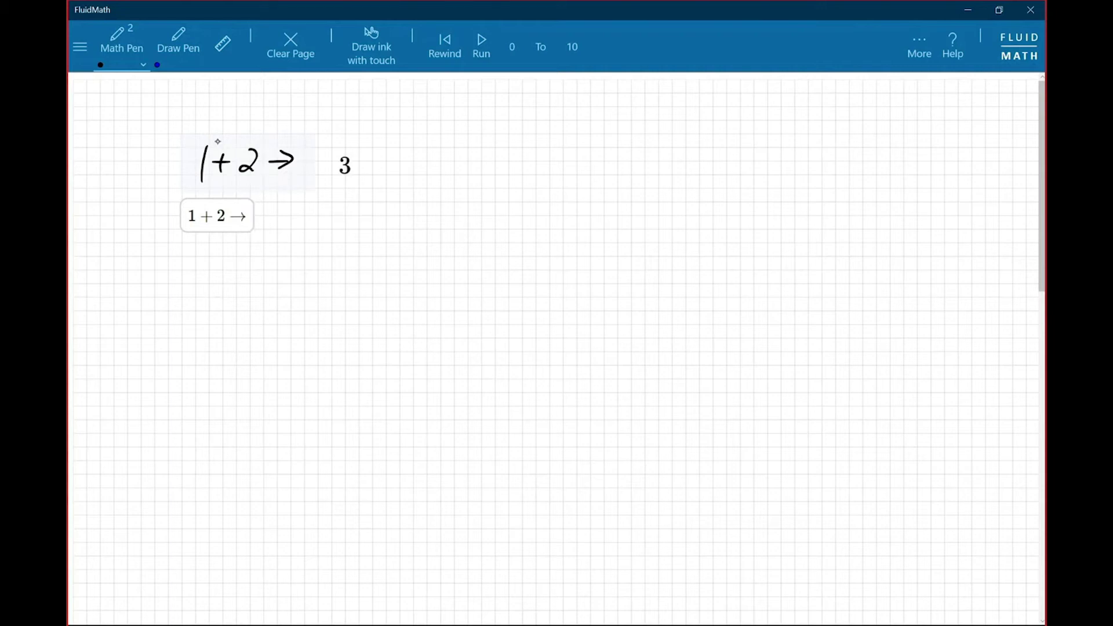
mouse_move(172, 174)
mouse_down()
mouse_move(291, 161)
mouse_move(331, 178)
mouse_up()
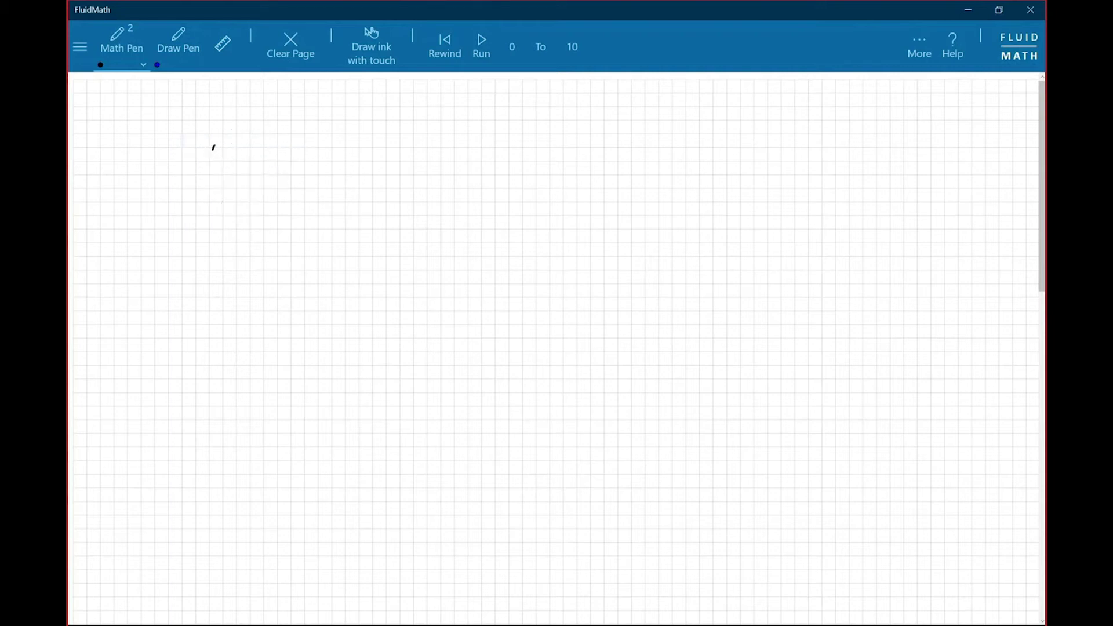
drag(211, 147, 214, 198)
drag(249, 159, 277, 157)
drag(251, 166, 350, 174)
mouse_move(350, 153)
mouse_down()
mouse_move(330, 174)
mouse_move(385, 163)
mouse_up()
mouse_move(393, 144)
mouse_down()
mouse_move(412, 166)
mouse_move(396, 171)
mouse_up()
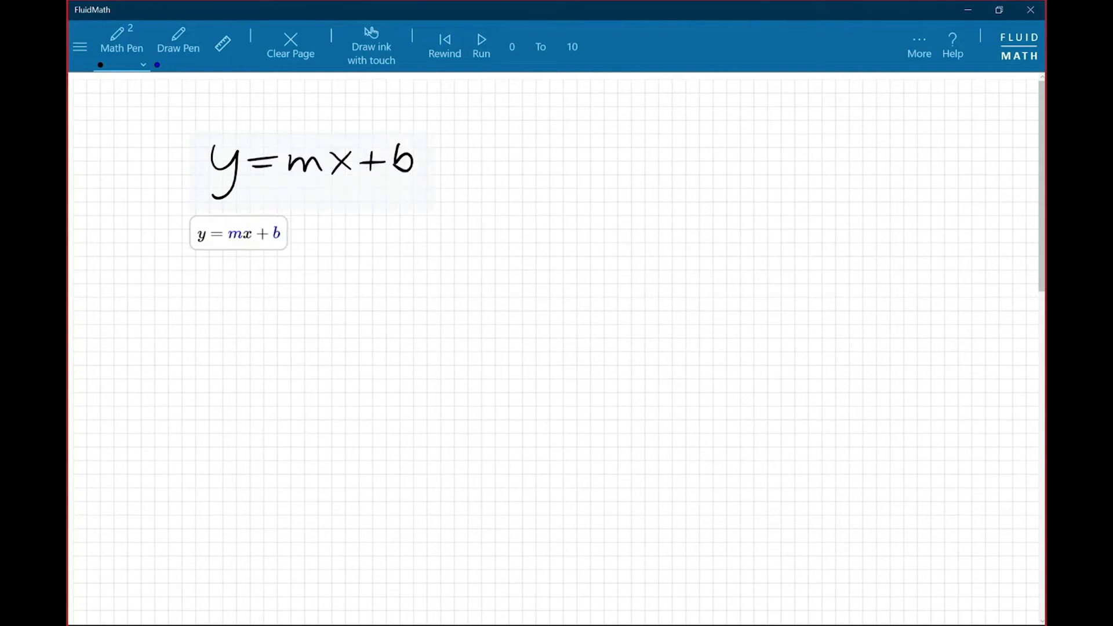
drag(333, 185, 523, 300)
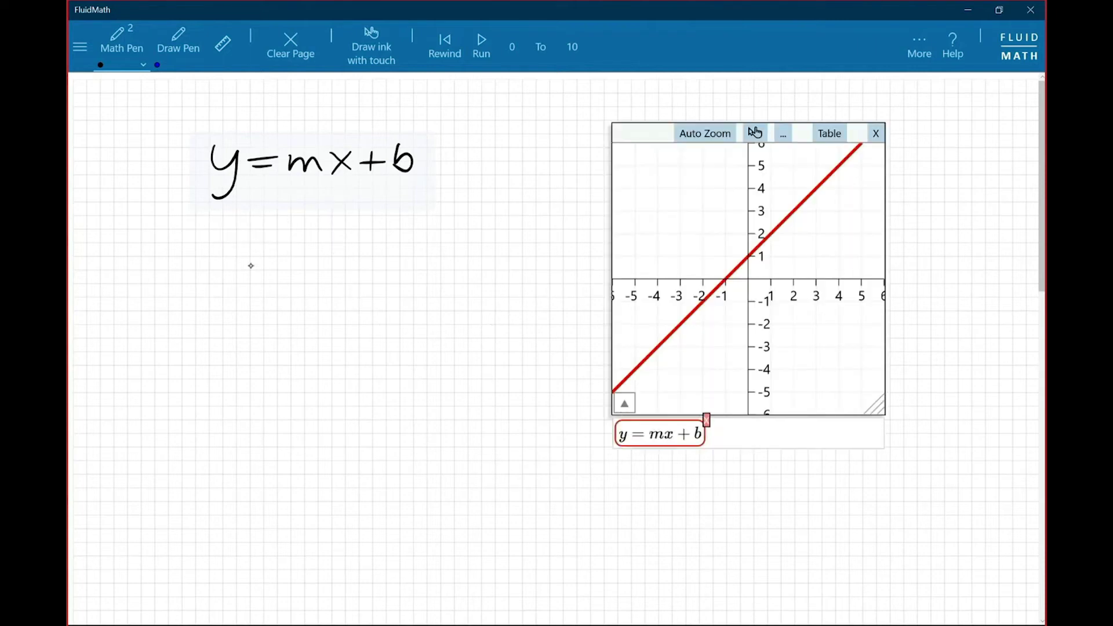
drag(247, 119, 534, 259)
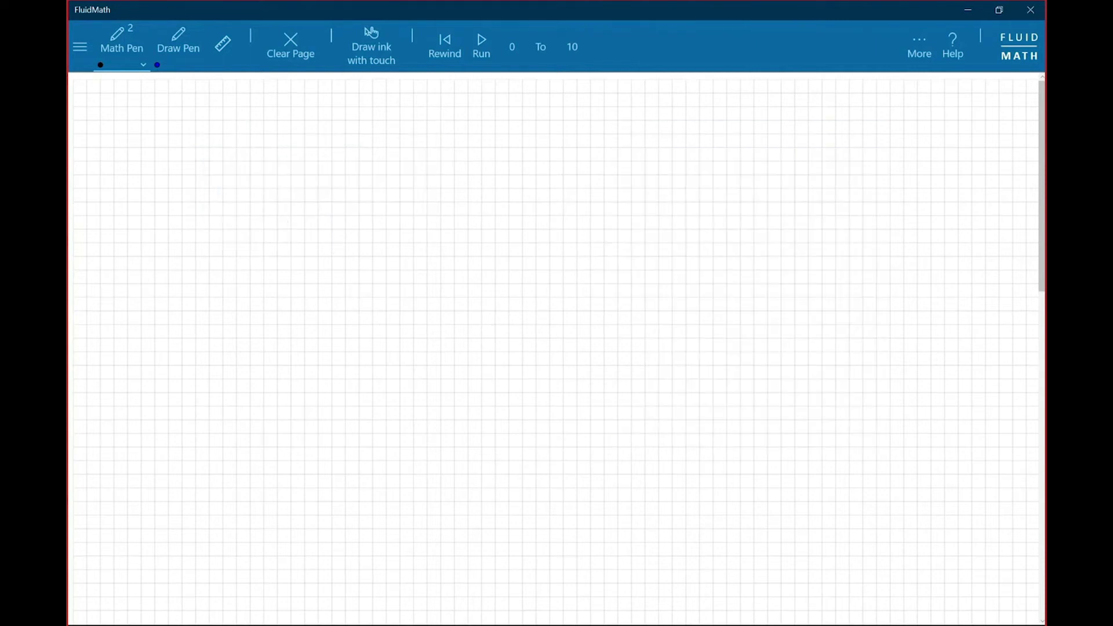
Step: Sketch the car with the Draw Pen, label it a and write the track length 1000
click(178, 44)
mouse_move(513, 142)
mouse_down()
mouse_move(505, 175)
mouse_move(521, 145)
mouse_move(492, 171)
mouse_move(506, 178)
mouse_move(496, 211)
mouse_move(812, 205)
mouse_up()
click(139, 35)
drag(454, 150, 457, 162)
mouse_move(619, 225)
mouse_down()
mouse_move(598, 241)
mouse_move(619, 228)
mouse_move(661, 228)
mouse_up()
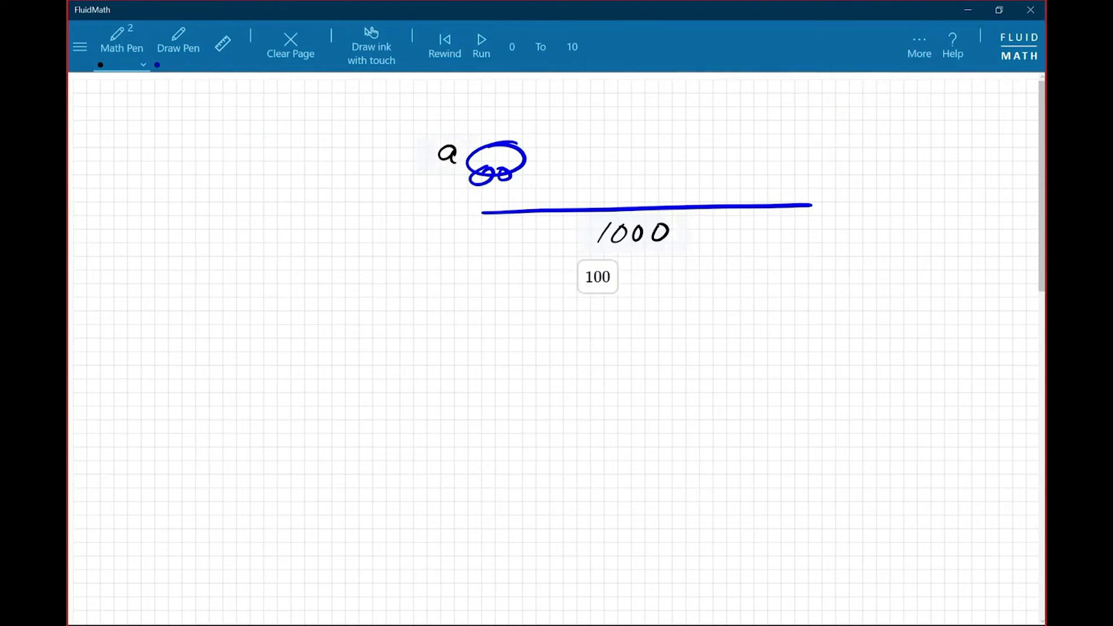
Step: Write the acceleration equation ax = 10t² and run the car animation
mouse_move(153, 146)
mouse_down()
mouse_move(157, 170)
mouse_move(173, 172)
mouse_move(159, 181)
mouse_move(208, 153)
mouse_up()
drag(186, 165, 229, 177)
mouse_move(252, 150)
mouse_down()
mouse_move(279, 178)
mouse_move(280, 156)
mouse_move(308, 149)
mouse_up()
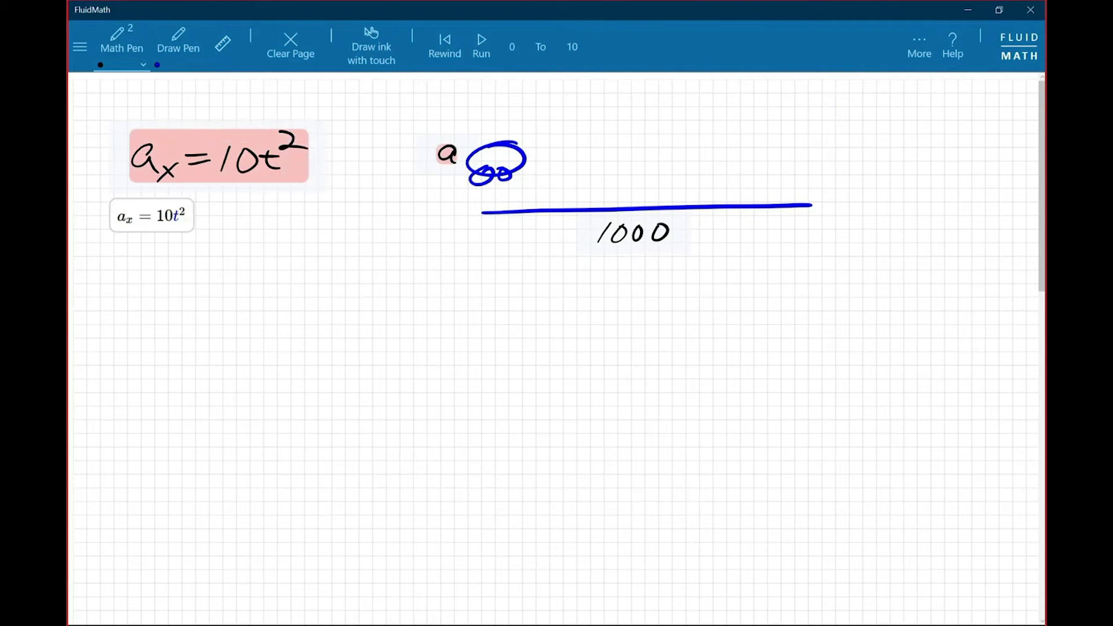
click(480, 46)
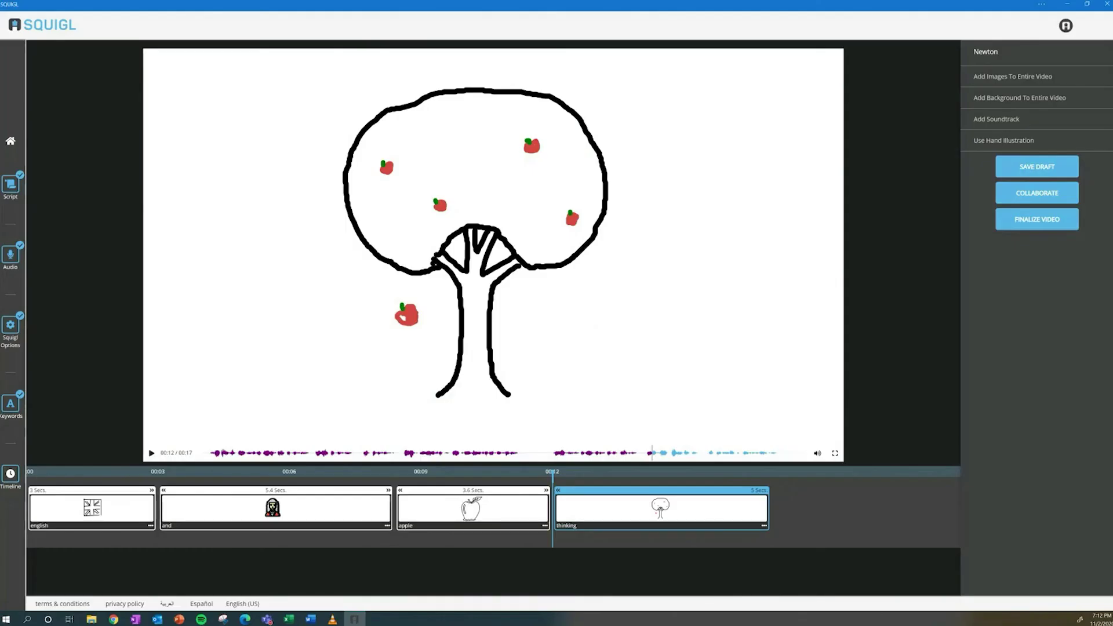
Step: Review the Newton script text in the Script panel
click(11, 185)
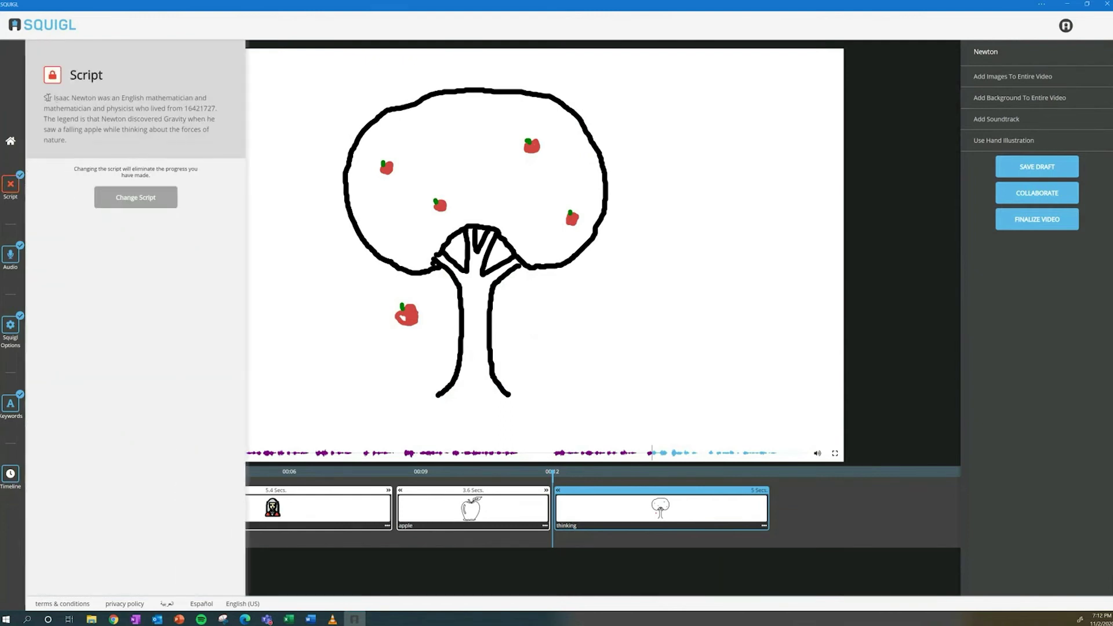
drag(45, 95, 122, 155)
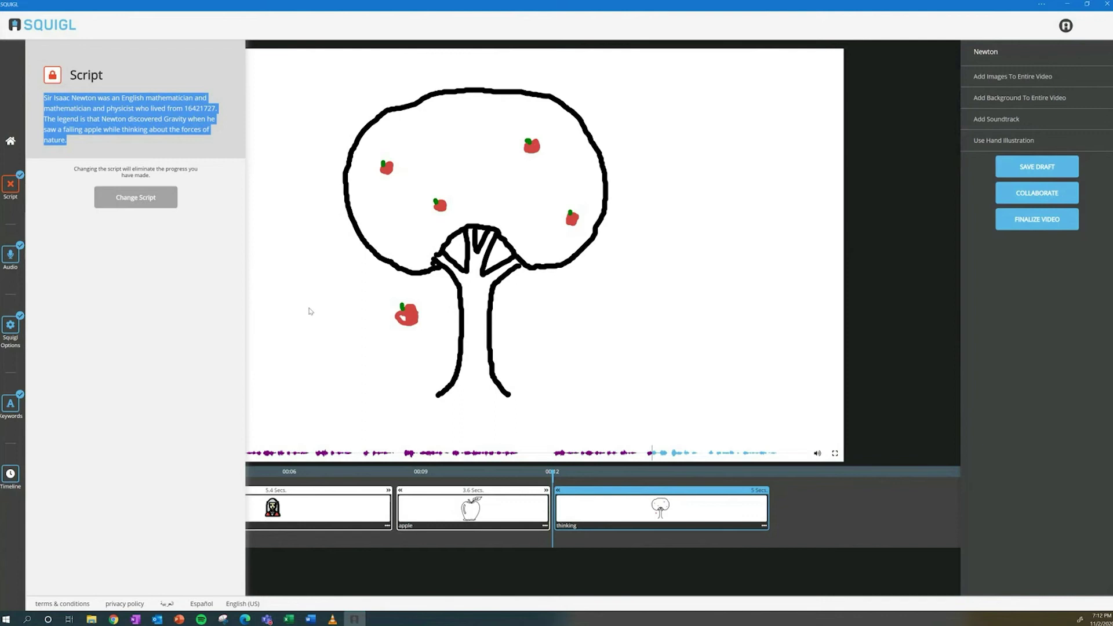
click(309, 311)
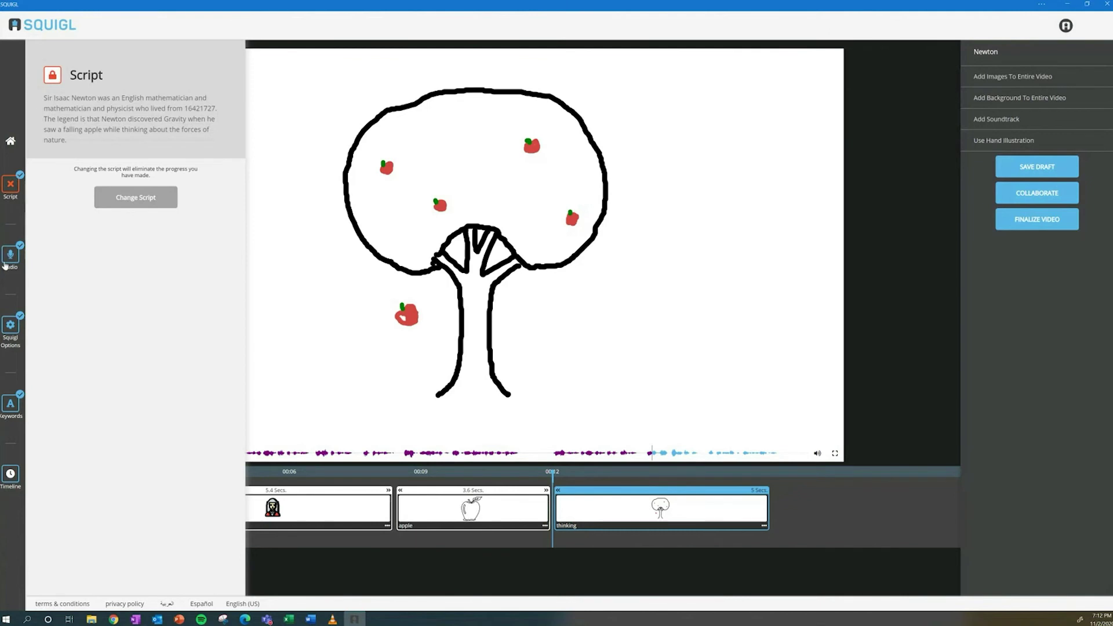
Step: Review the narration audio, then the keywords chosen from the script
click(6, 265)
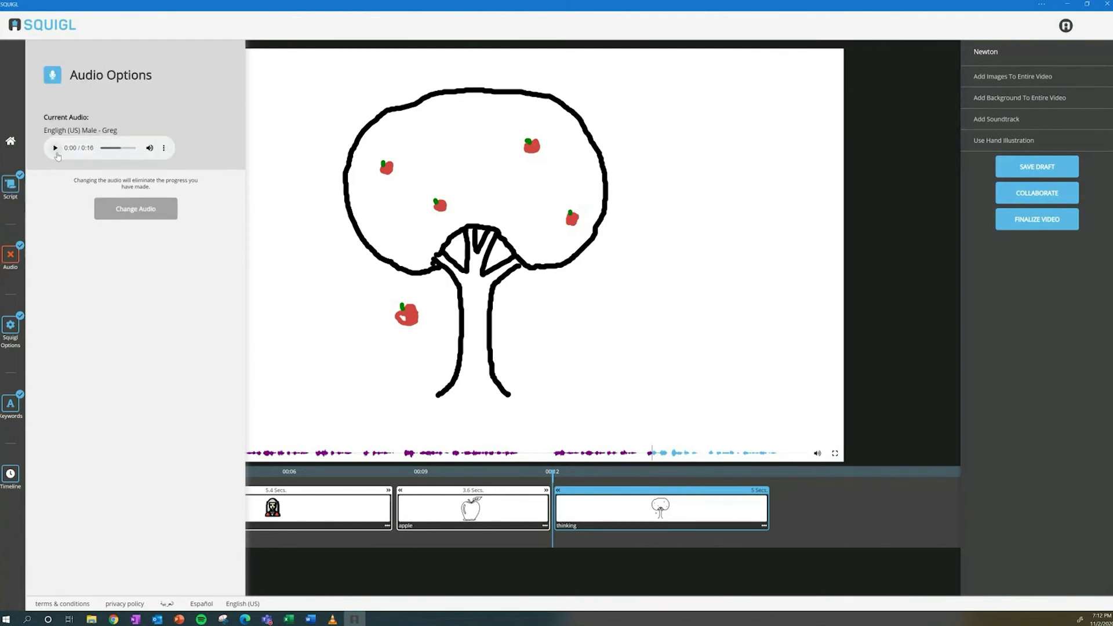
click(55, 149)
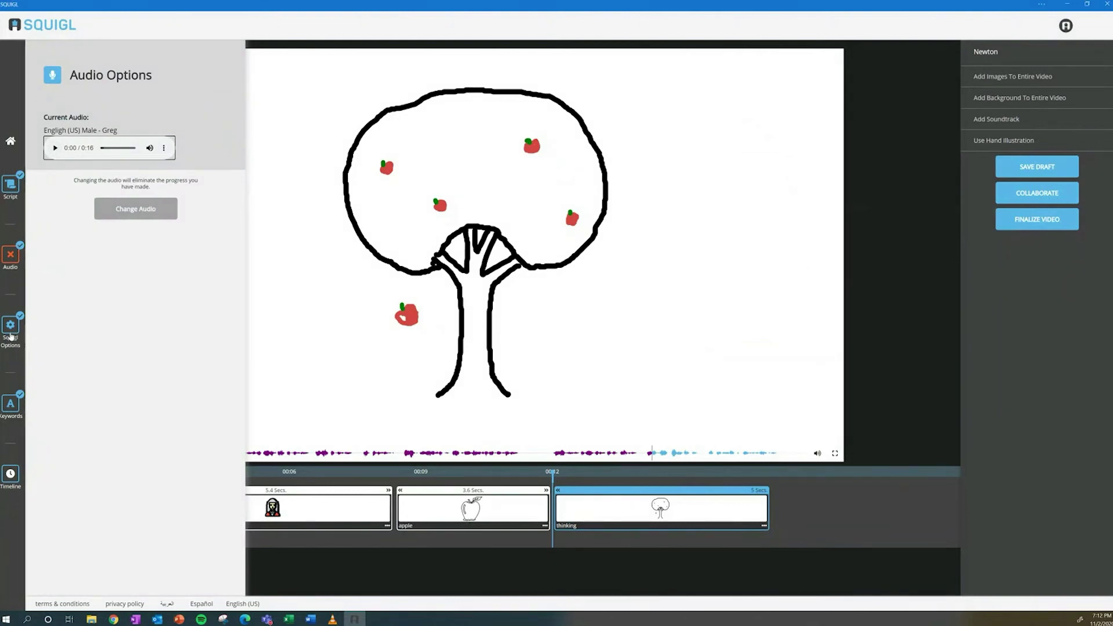
click(17, 421)
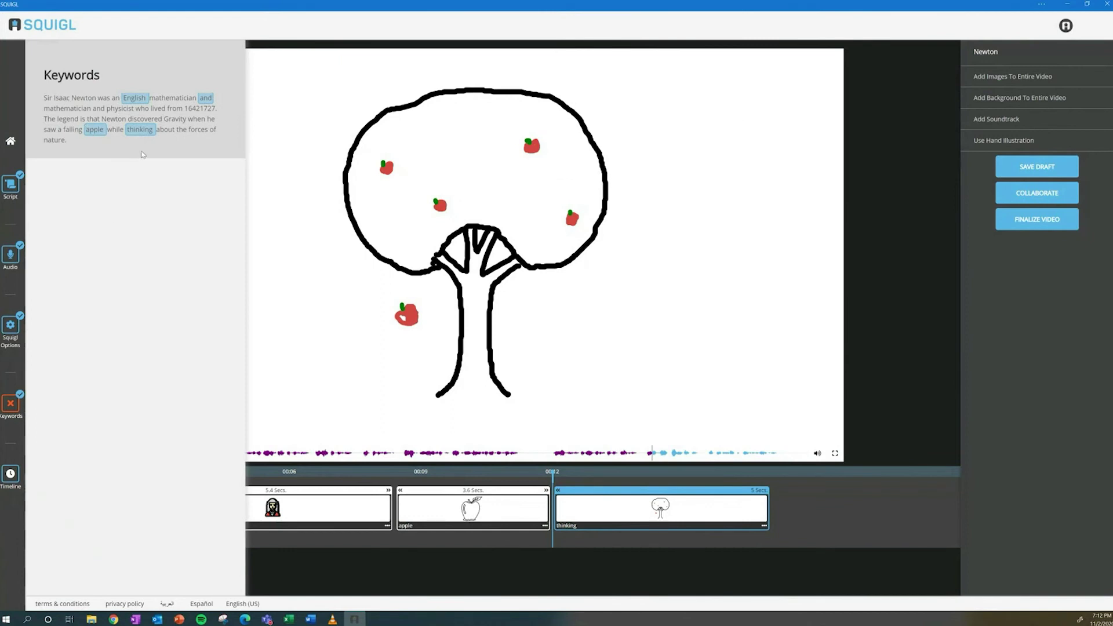
Step: Close the Keywords panel to finish the Squigl review
click(162, 458)
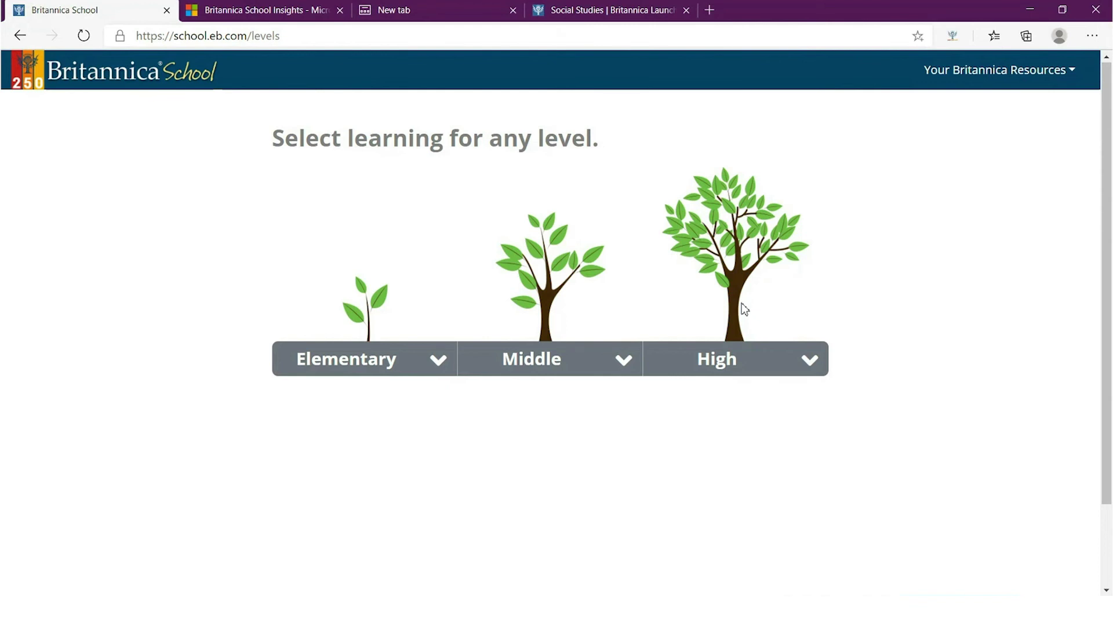
Step: Choose the High learning level on Britannica School
click(719, 360)
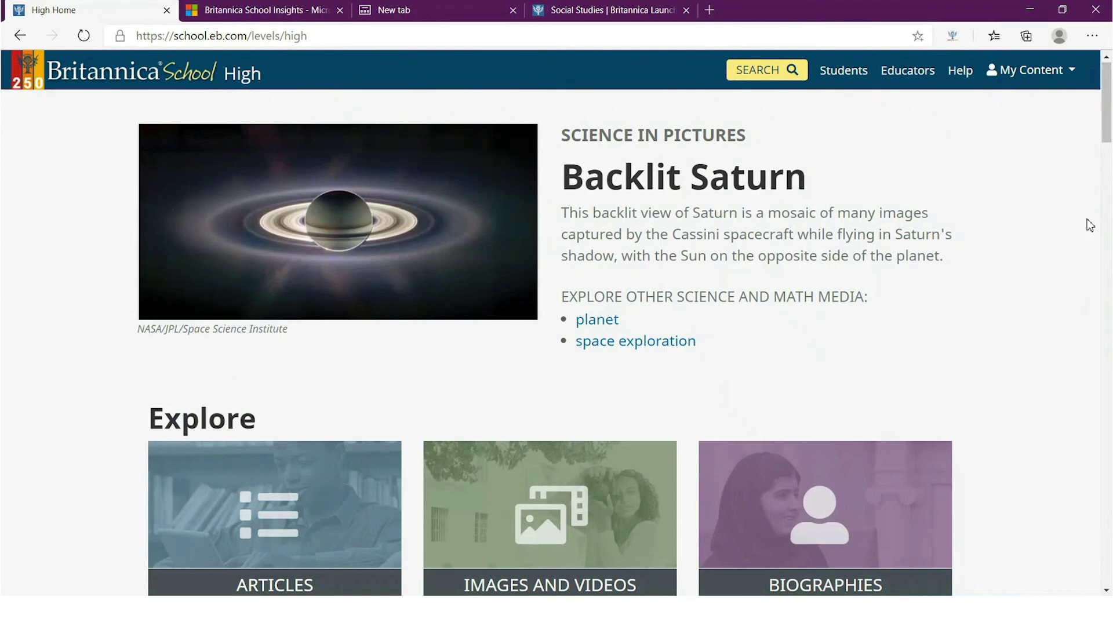
scroll(1089, 226, down, 1)
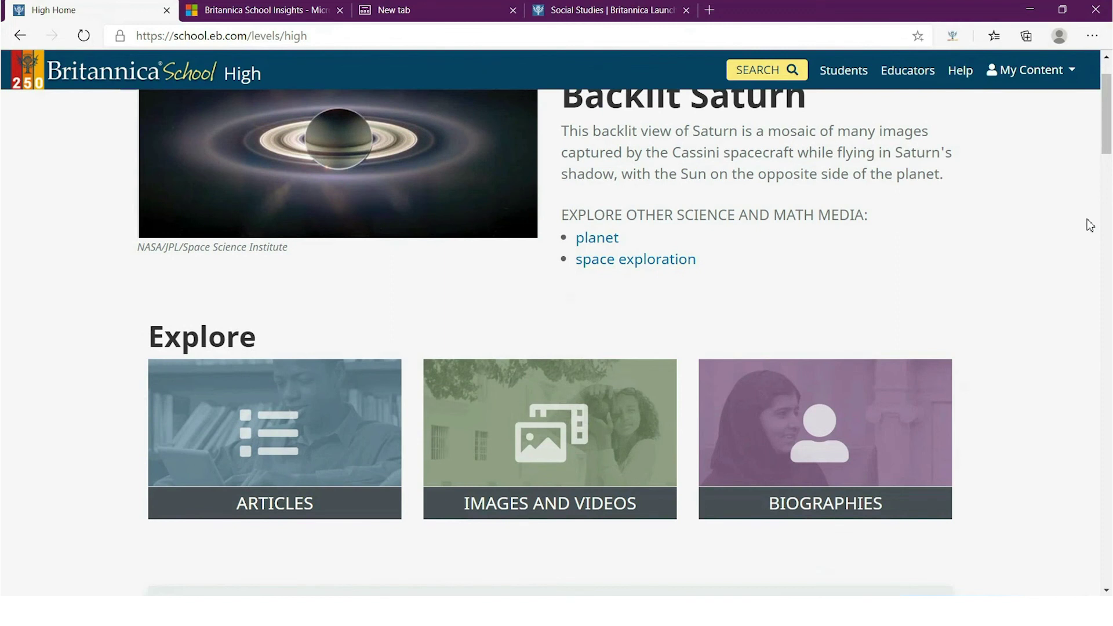
scroll(1090, 225, down, 1)
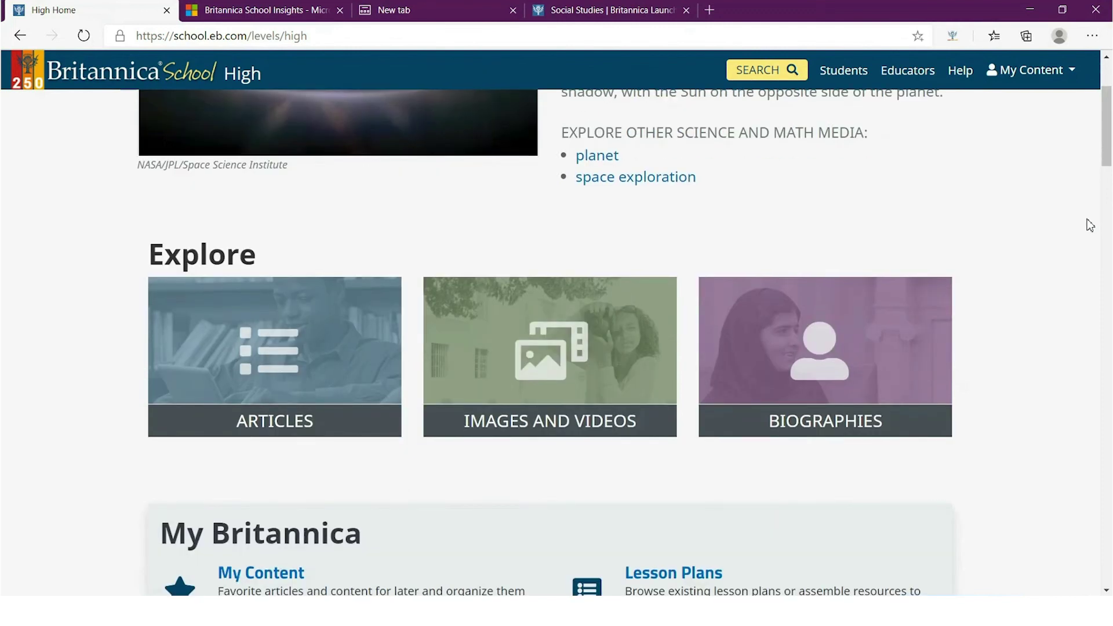
scroll(1089, 225, down, 1)
scroll(1090, 226, down, 1)
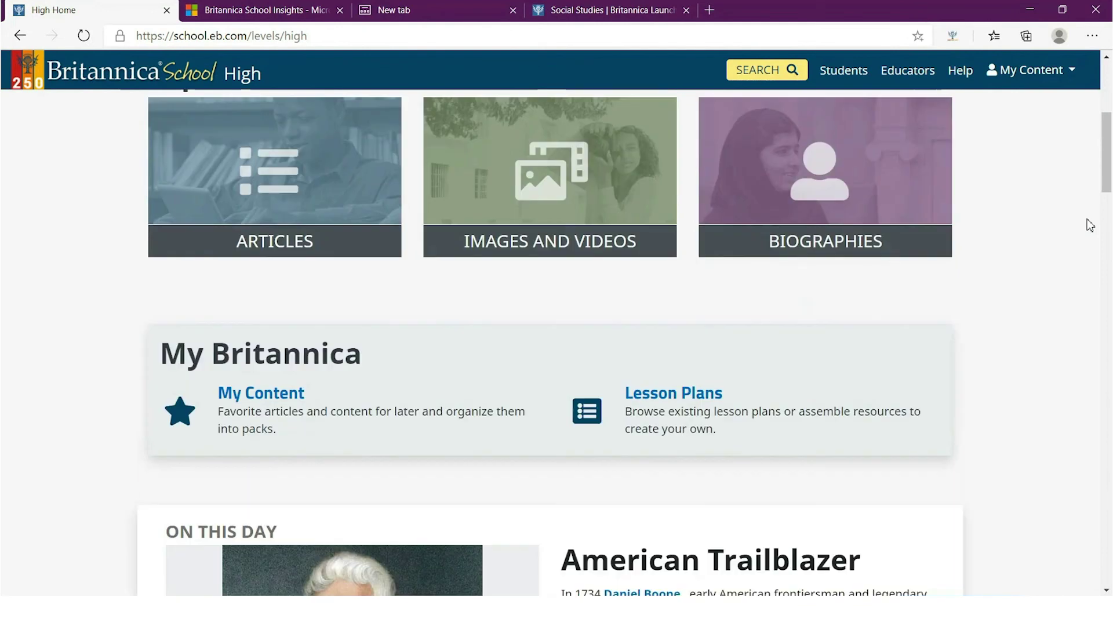
scroll(1090, 225, down, 2)
scroll(1090, 225, down, 4)
scroll(1089, 225, down, 1)
scroll(1089, 225, down, 3)
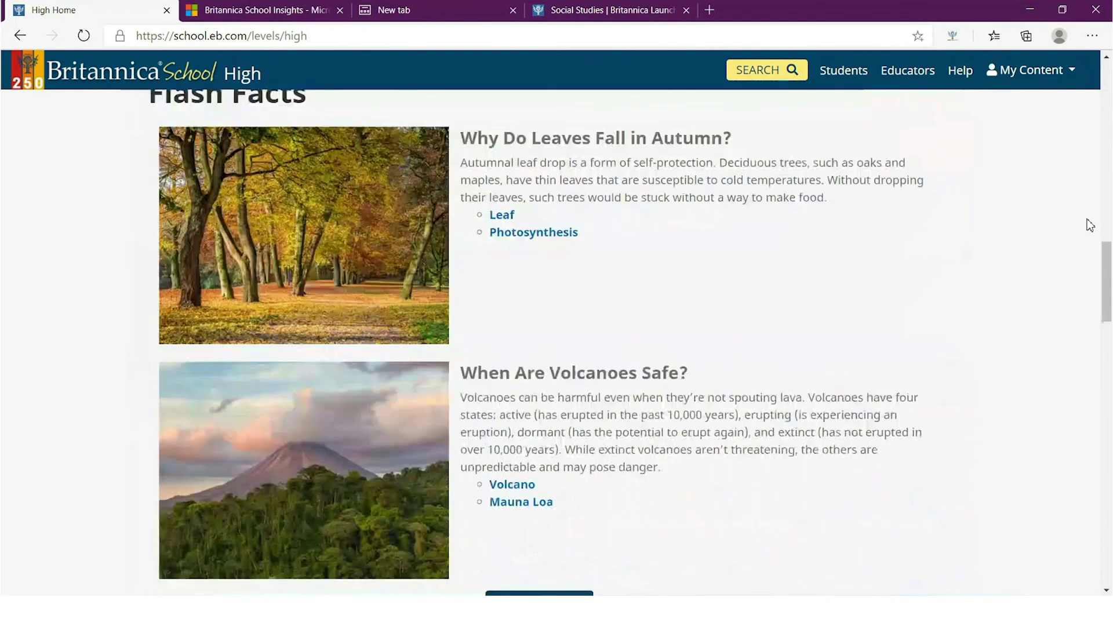
scroll(1089, 225, up, 1)
scroll(1089, 226, down, 1)
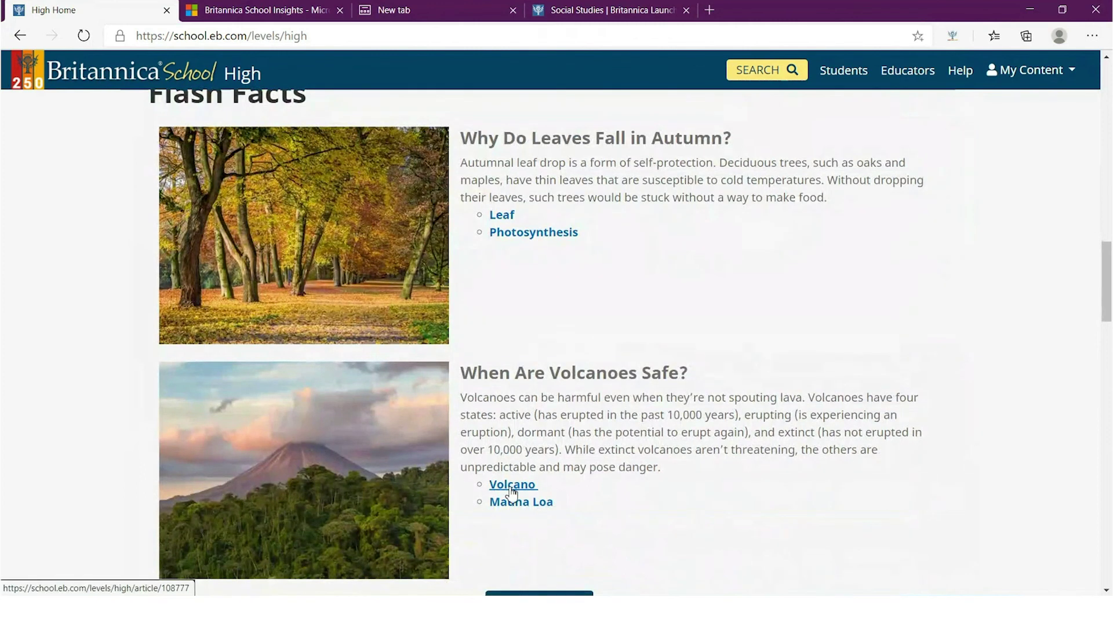
Step: Open the Volcano article from the volcano flash fact
click(512, 485)
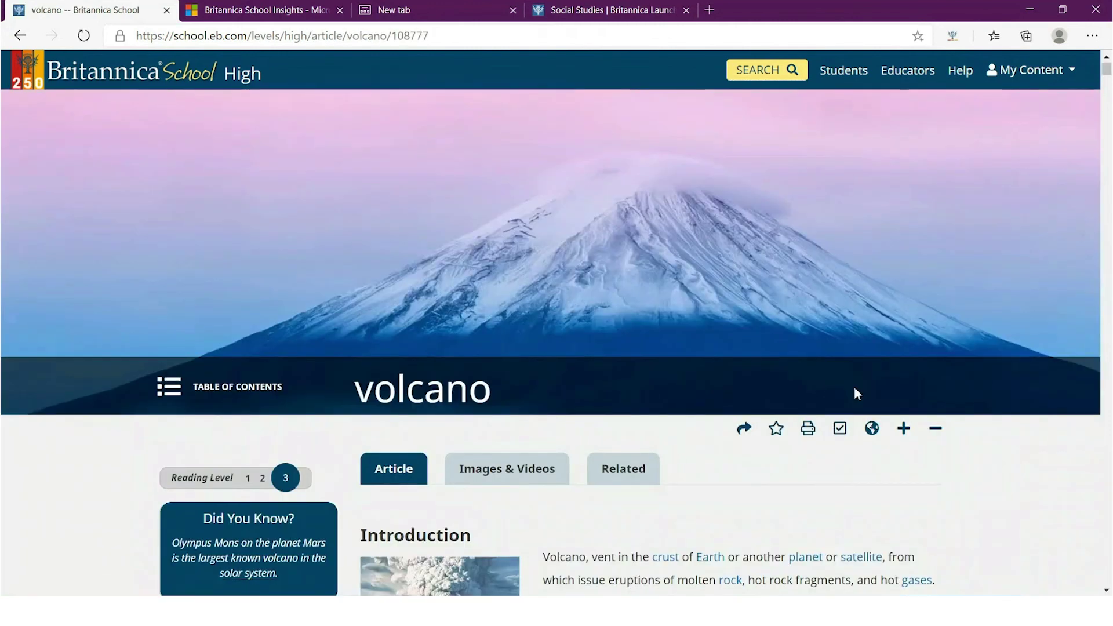
scroll(854, 388, down, 2)
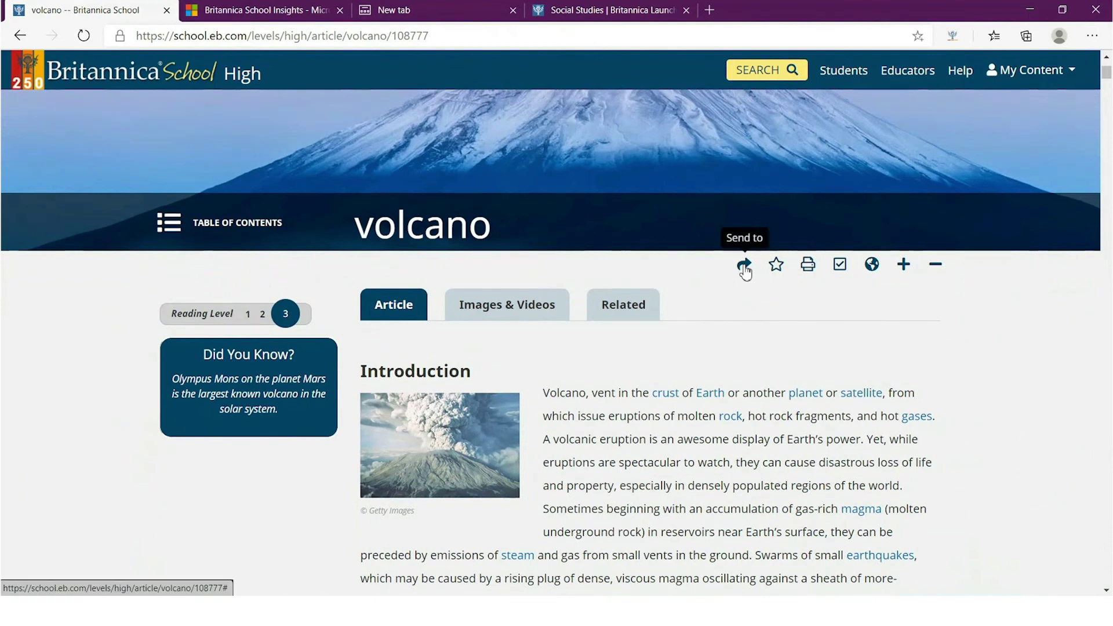
Step: Show the article's Send to sharing options, then dismiss them
click(744, 264)
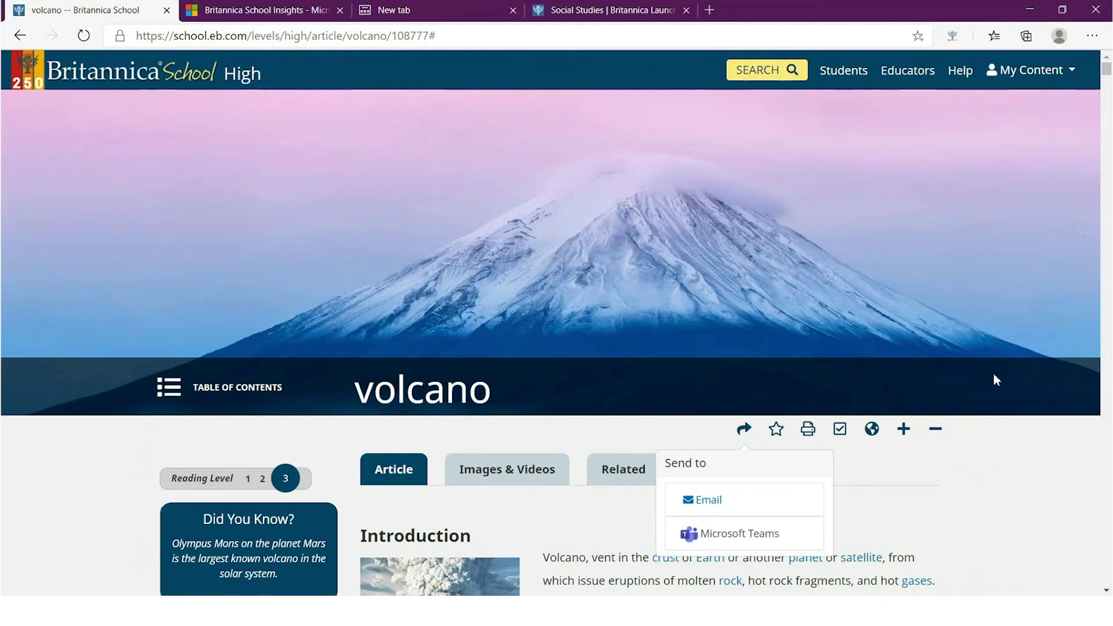
scroll(993, 375, down, 1)
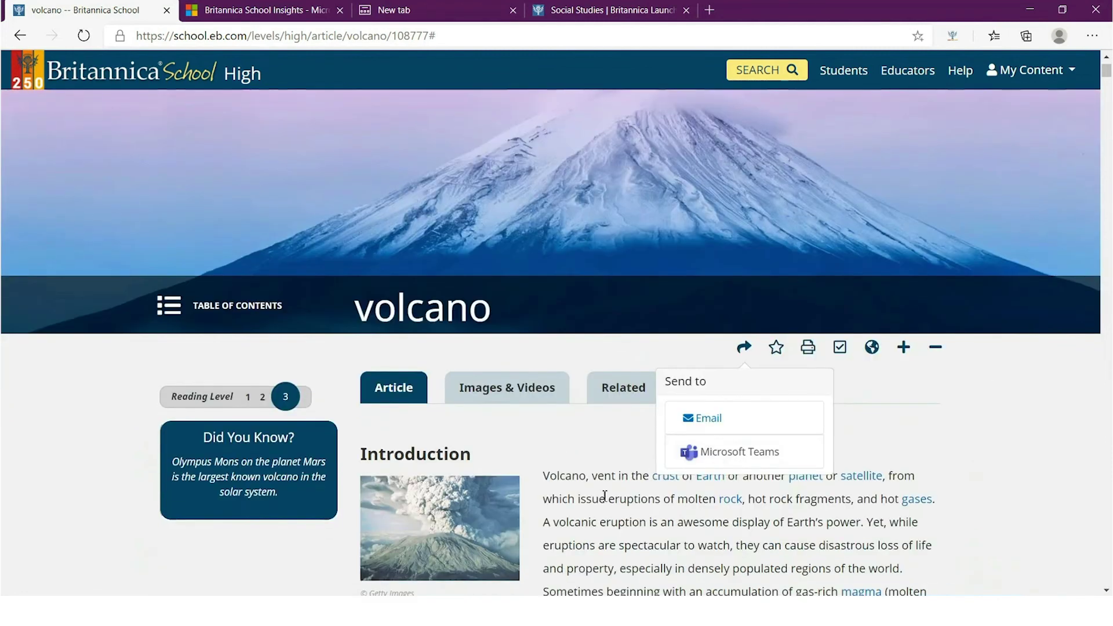
click(604, 495)
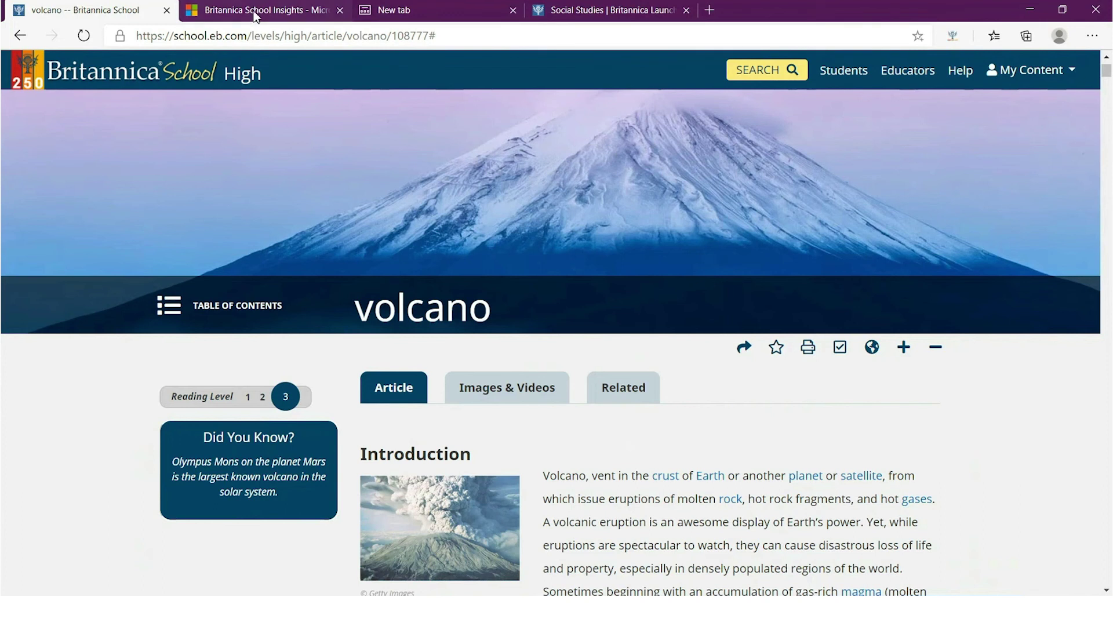
Step: View the Britannica School Insights add-on page, then switch to an empty new tab
click(257, 12)
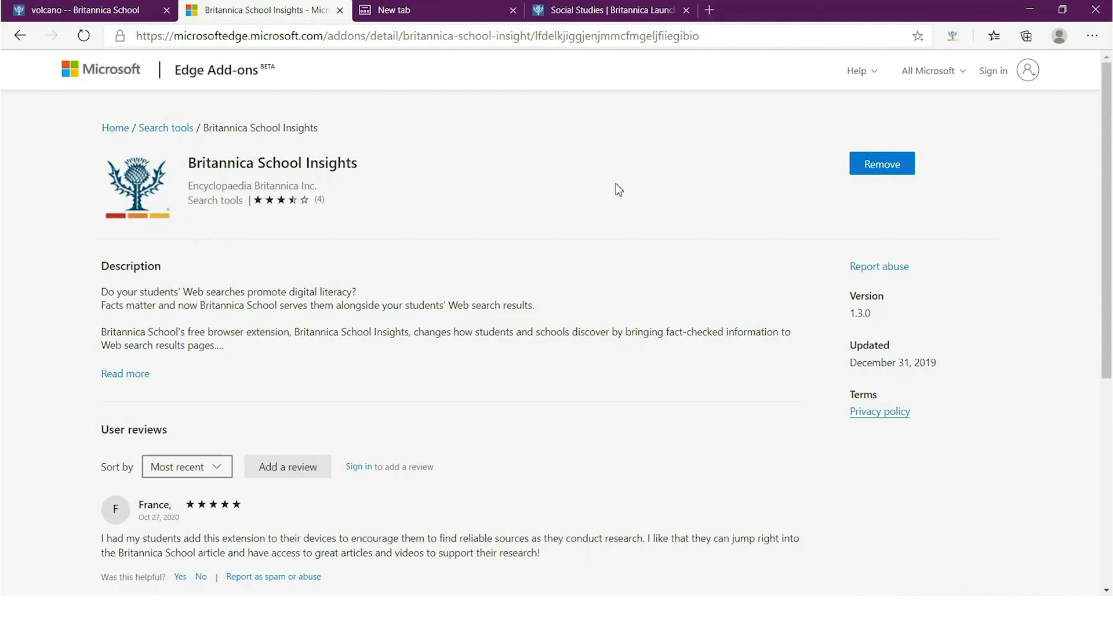
click(402, 19)
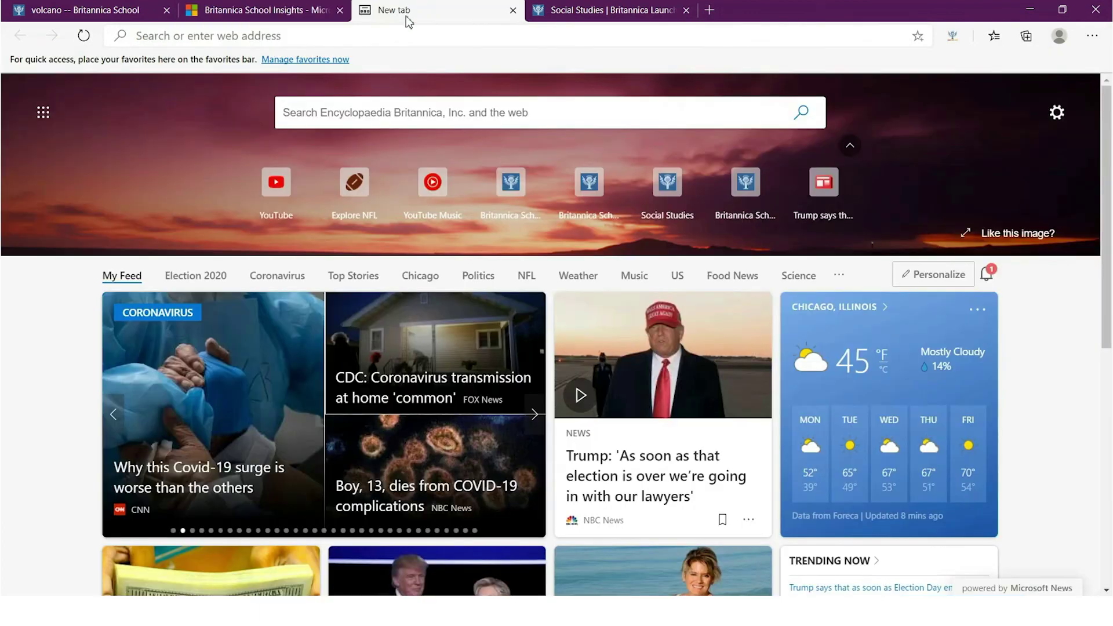
Step: Search Bing for einstein and expand the Britannica School Insights panel to Albert Einstein's At a Glance facts
click(545, 116)
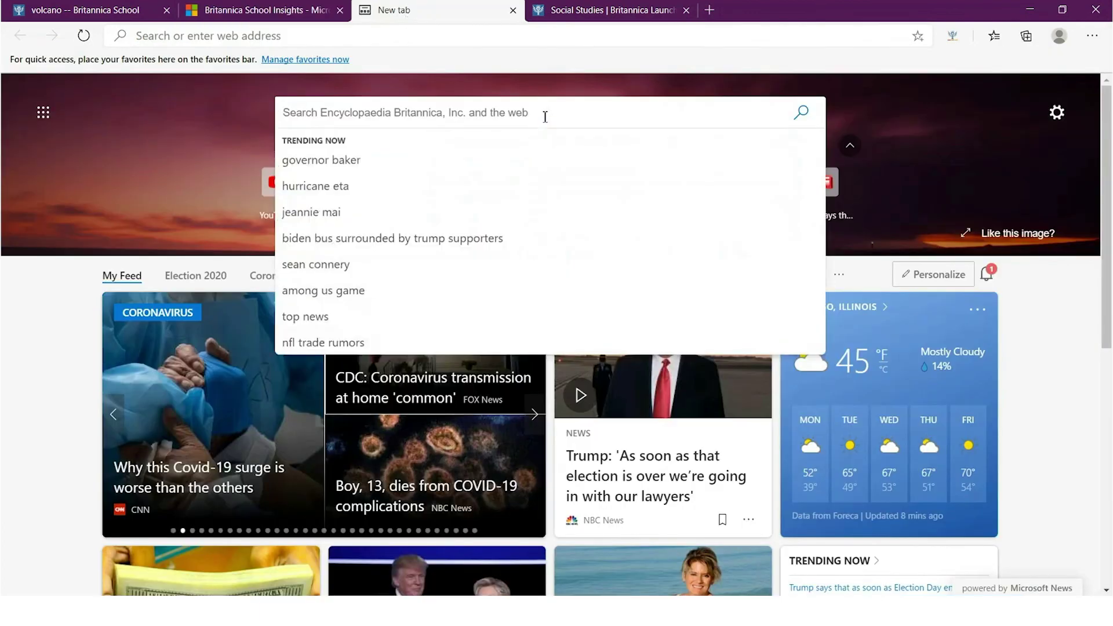
text(einsten)
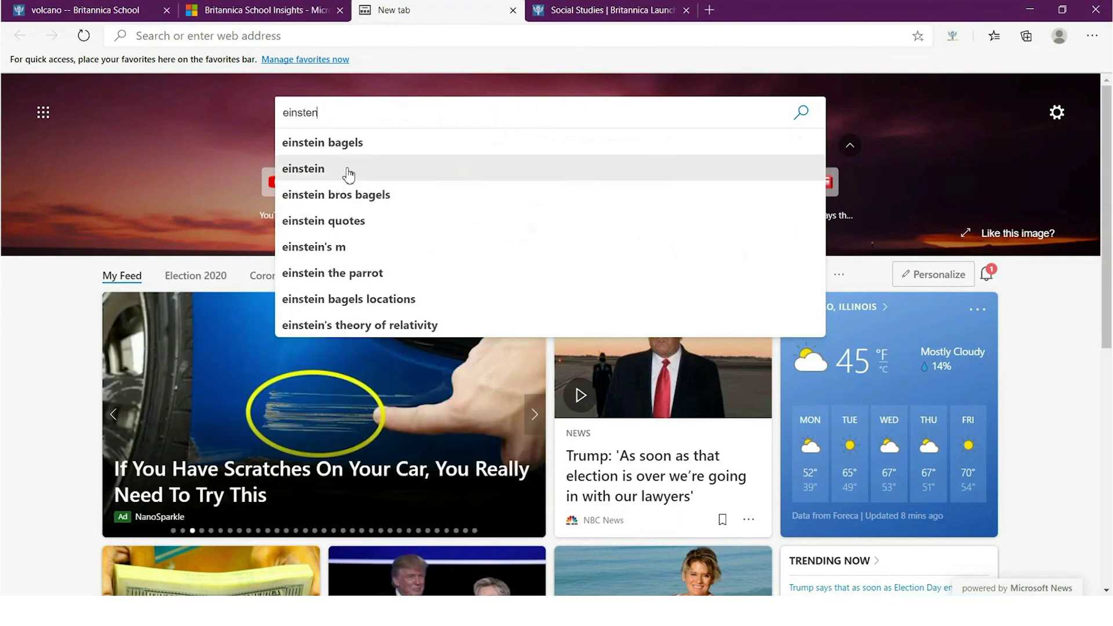
click(350, 171)
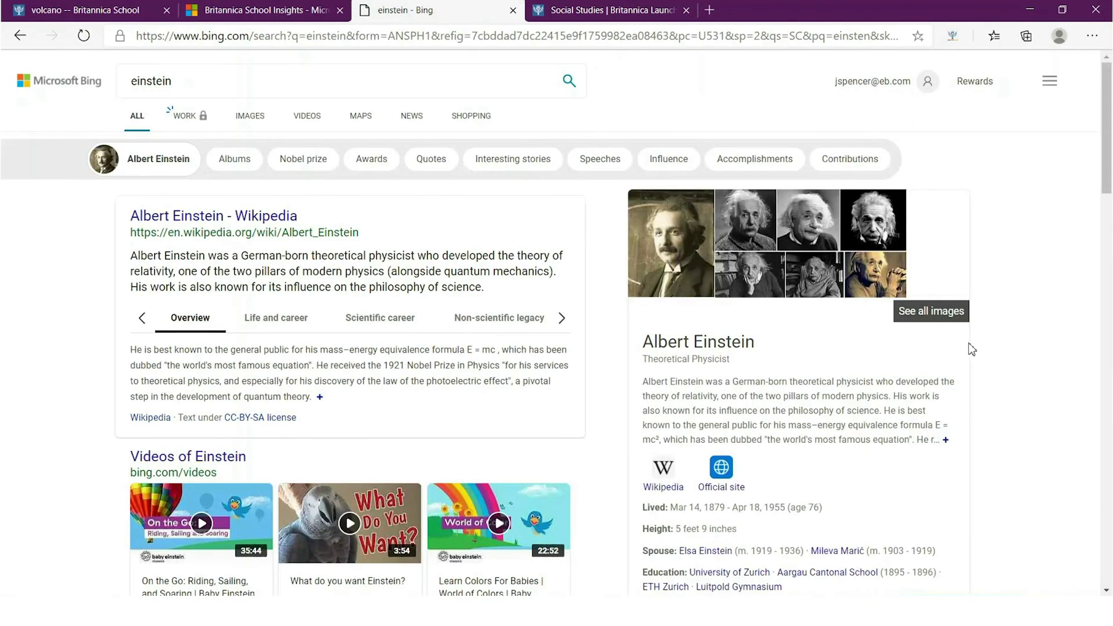
scroll(1006, 296, down, 2)
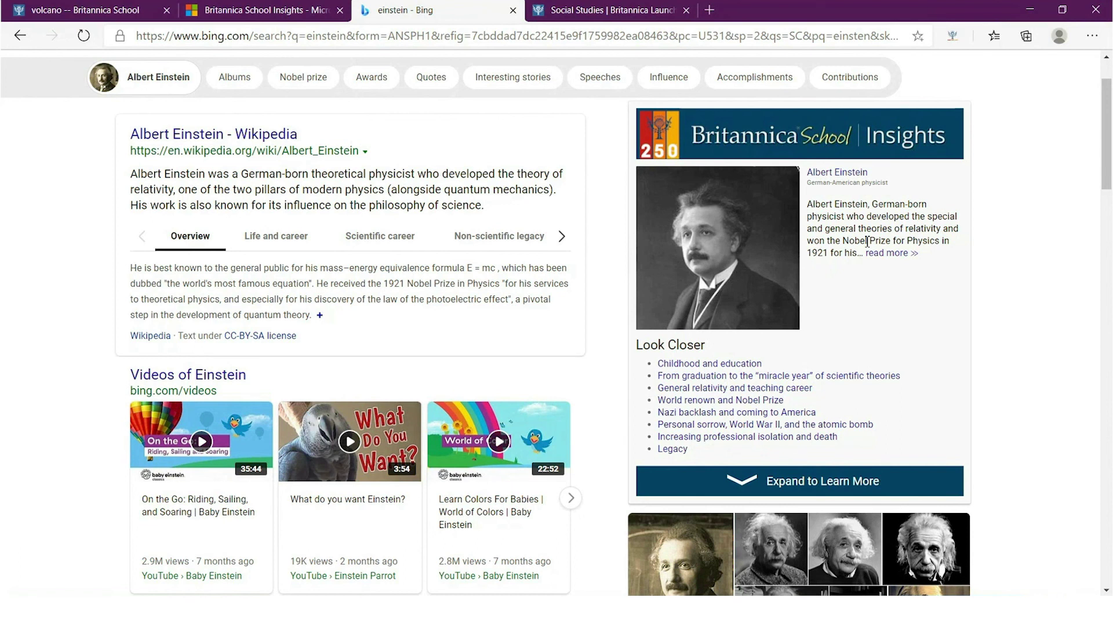
click(795, 487)
scroll(972, 389, down, 2)
scroll(972, 388, down, 1)
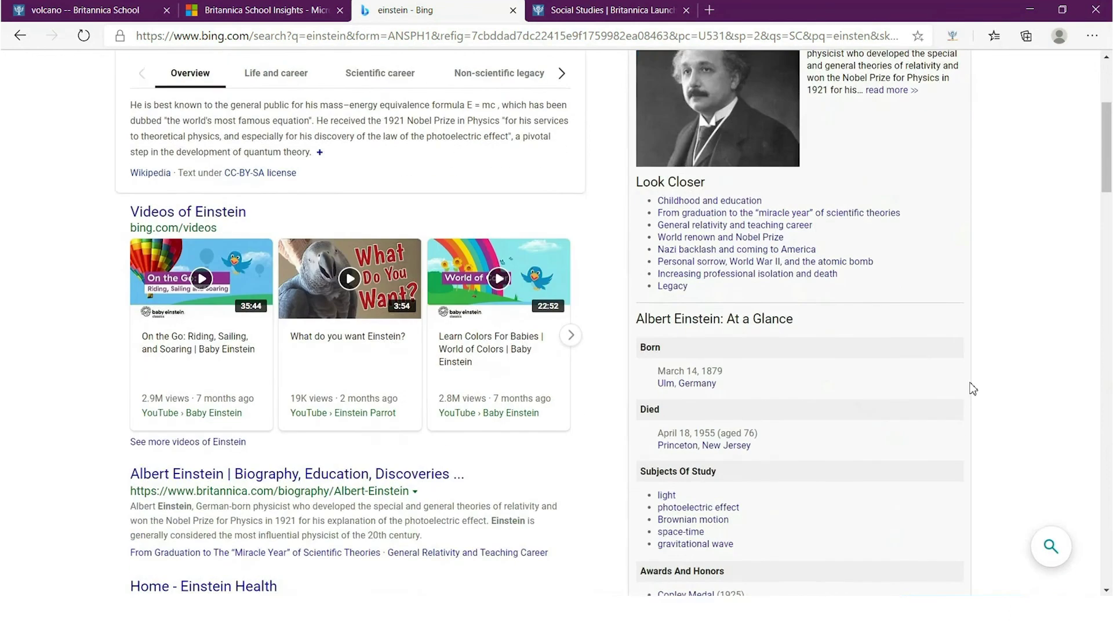
scroll(972, 389, down, 1)
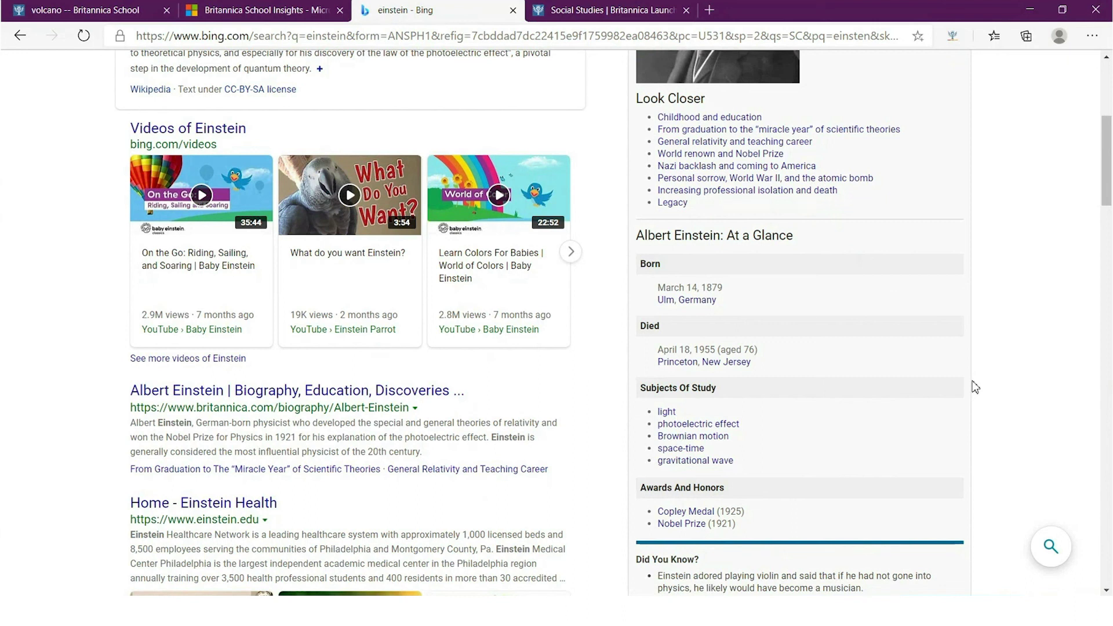
scroll(972, 386, down, 1)
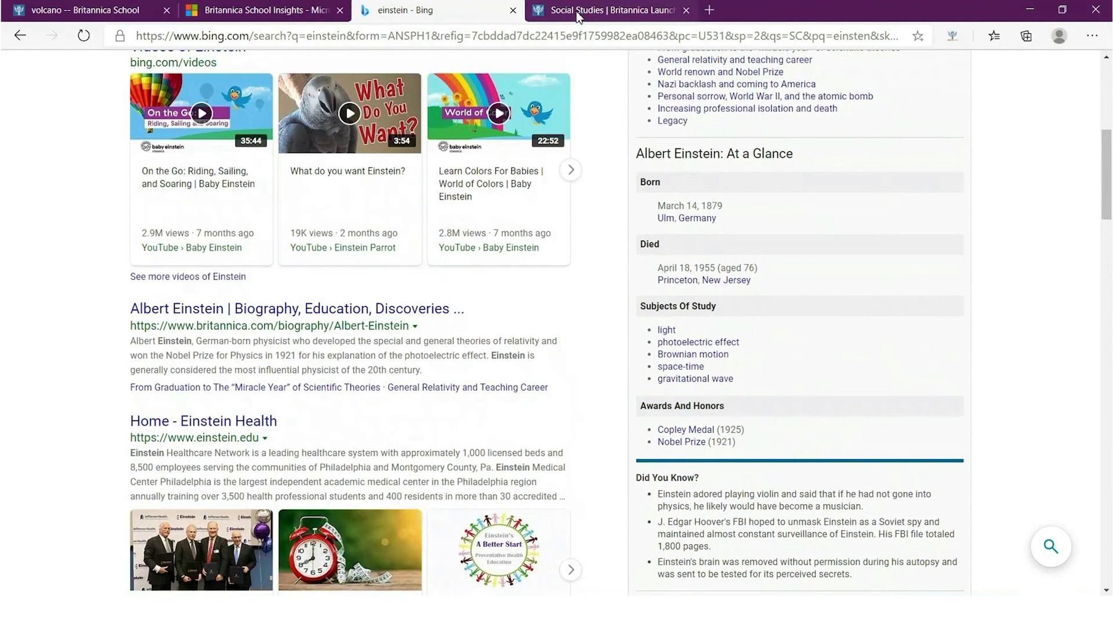
Step: Switch to the Social Studies LaunchPacks page listing The Civil Rights Movement packs
click(577, 10)
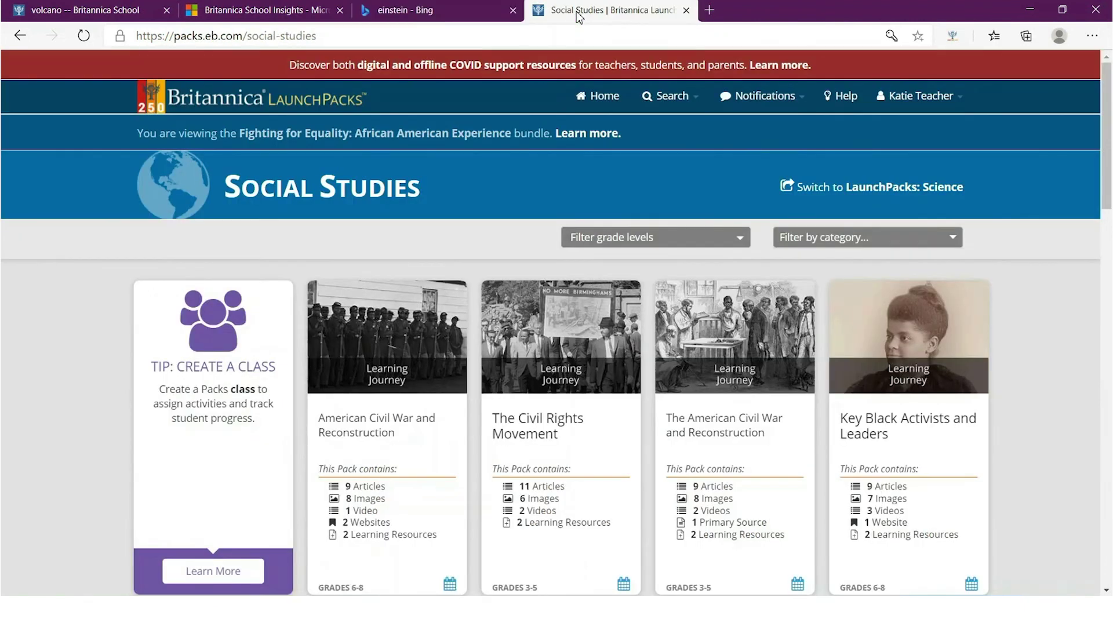